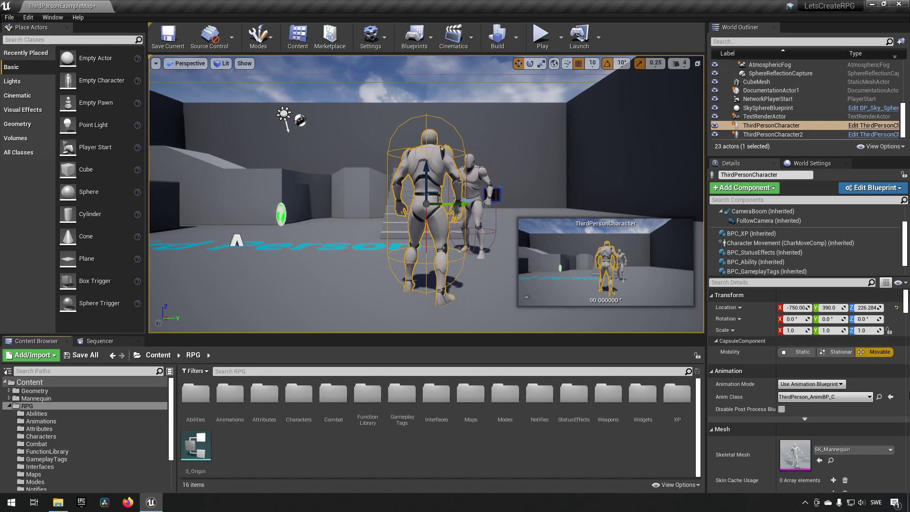
# Step: Open GreatSwordSlash24UE4_Montage from Animations and scrub its timeline to inspect the BP_DamageWindow notify
pyautogui.doubleClick(229, 393)
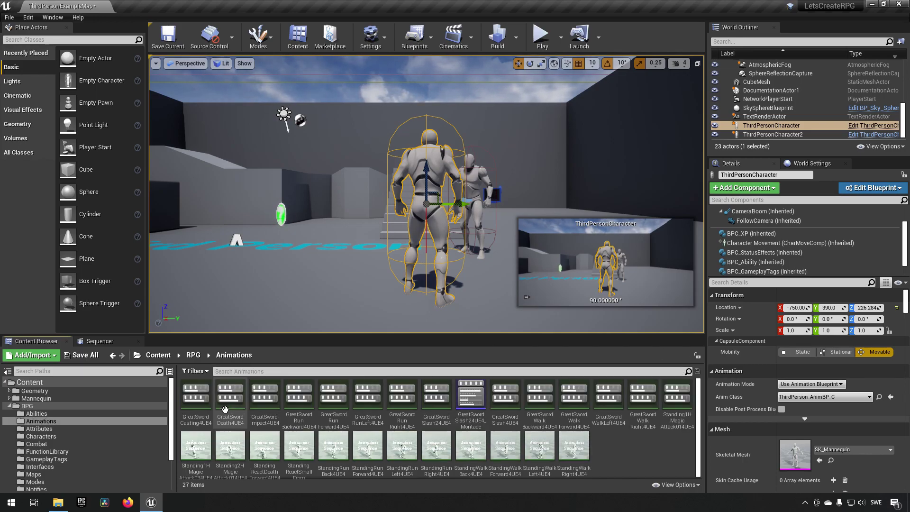
pyautogui.doubleClick(472, 396)
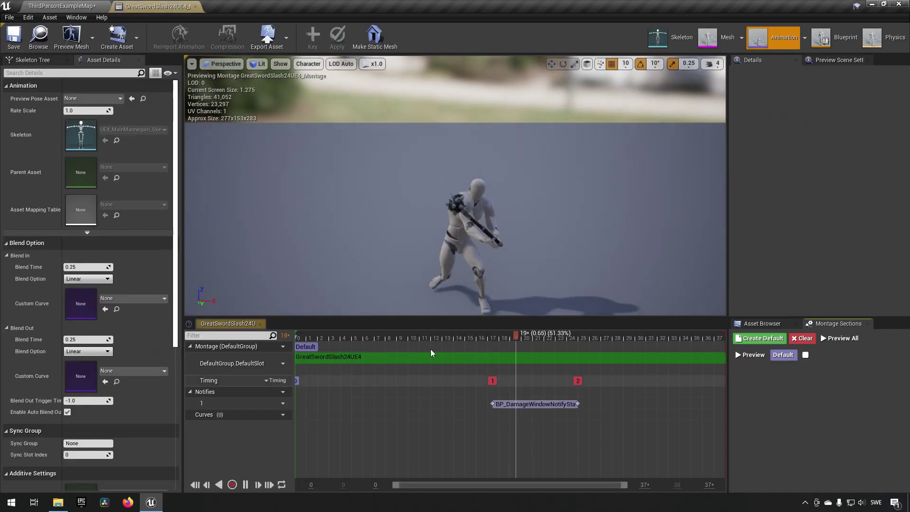
pyautogui.click(588, 336)
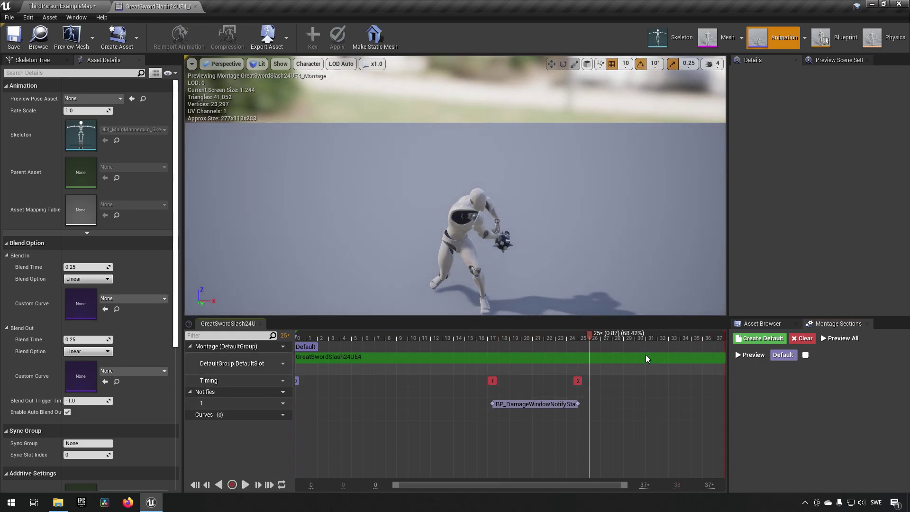
pyautogui.moveTo(588, 338); pyautogui.dragTo(739, 391)
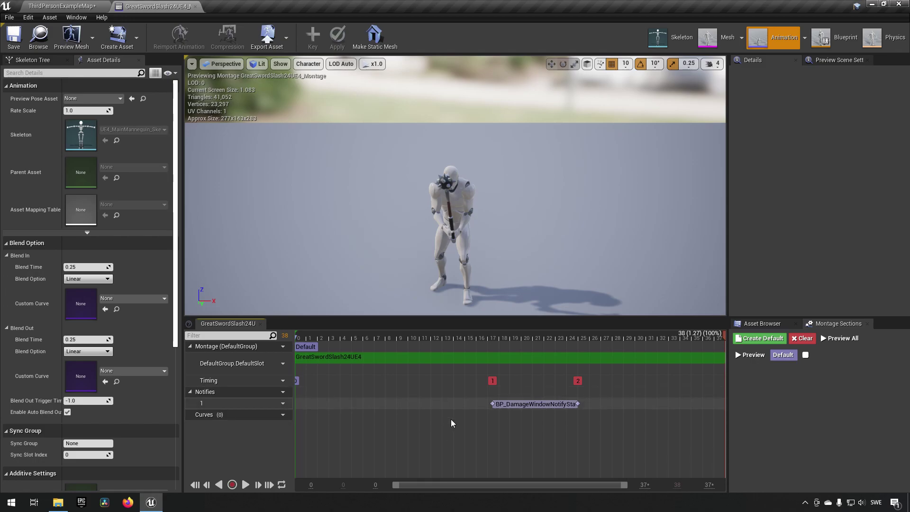
# Step: Play the GreatSwordSlash4UE4 animation preview and orbit around the swinging character, then stop it
pyautogui.click(75, 5)
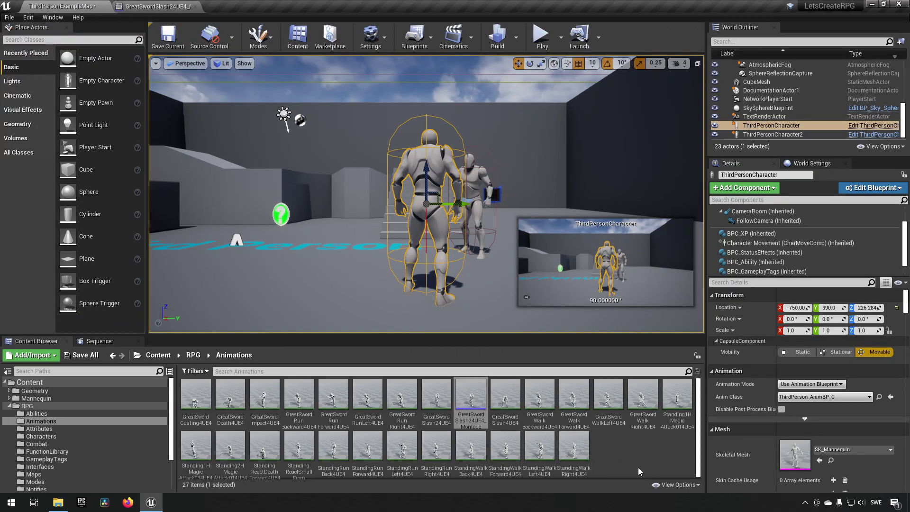
pyautogui.click(436, 408)
pyautogui.doubleClick(499, 396)
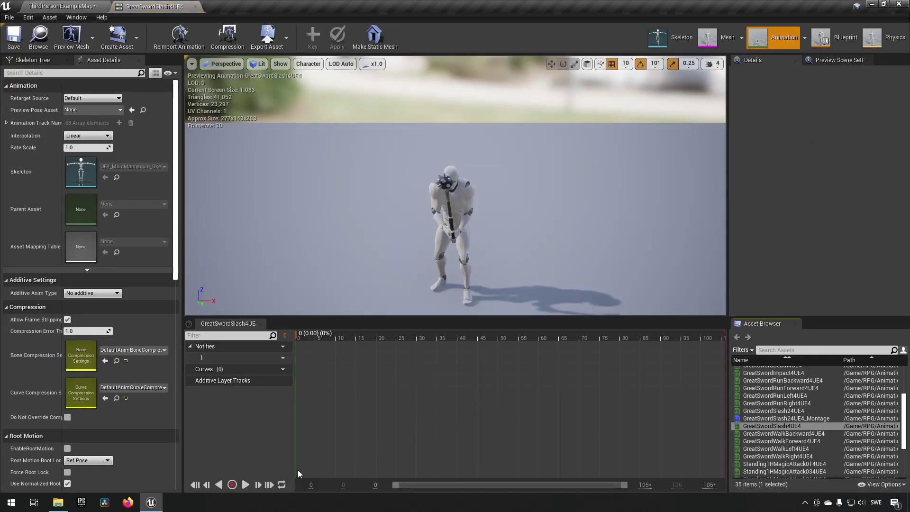
pyautogui.click(245, 484)
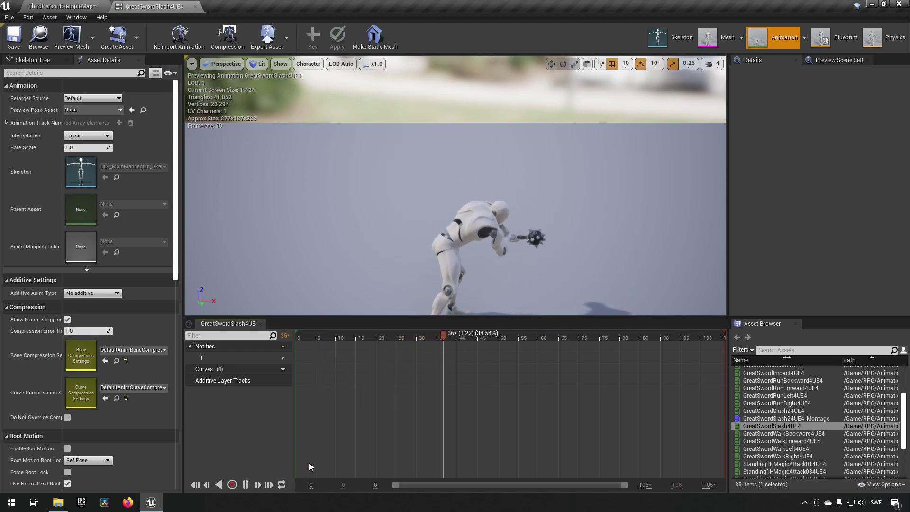
pyautogui.moveTo(460, 317); pyautogui.dragTo(561, 245)
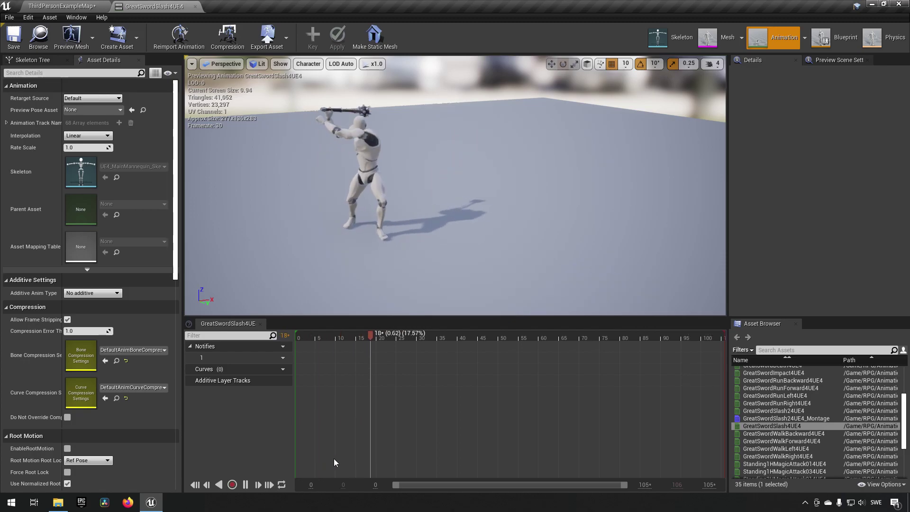
pyautogui.click(245, 485)
# Step: Create an AnimMontage from the GreatSwordSlash4UE4 animation, keeping its default name
pyautogui.click(96, 6)
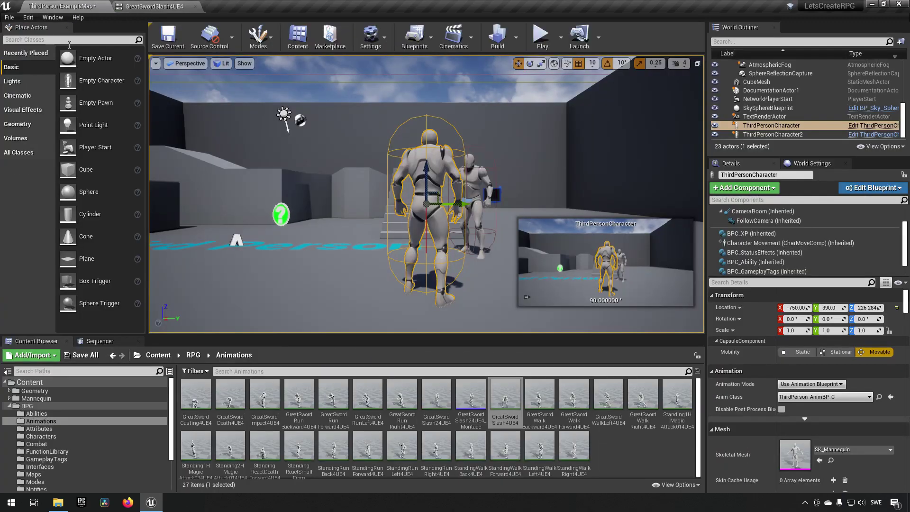
pyautogui.rightClick(505, 401)
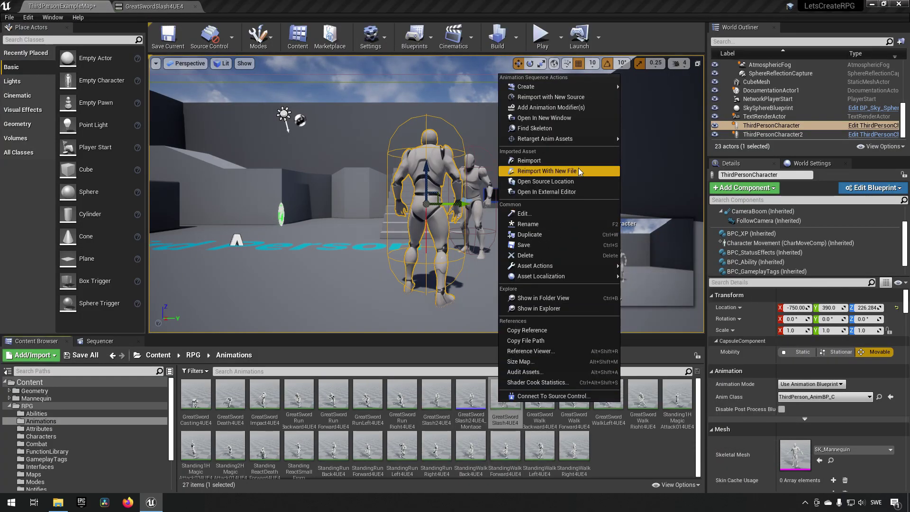
pyautogui.moveTo(586, 90)
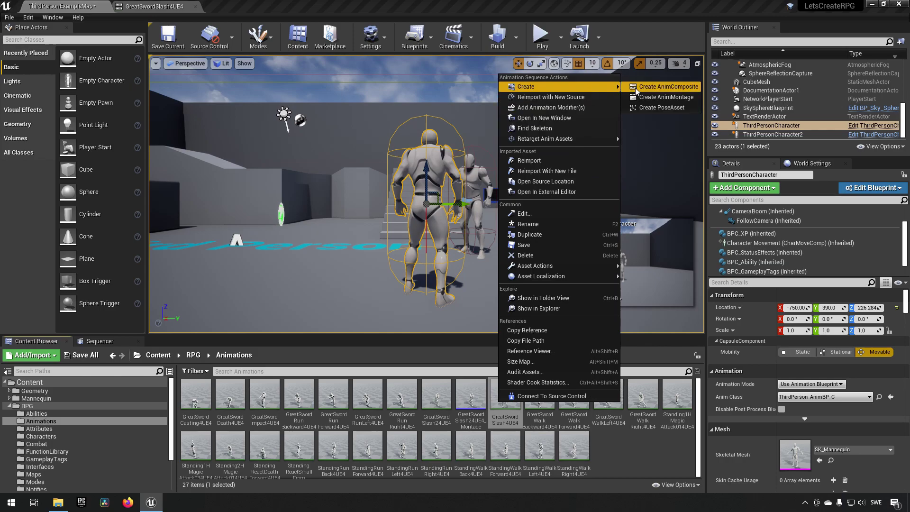
pyautogui.click(666, 96)
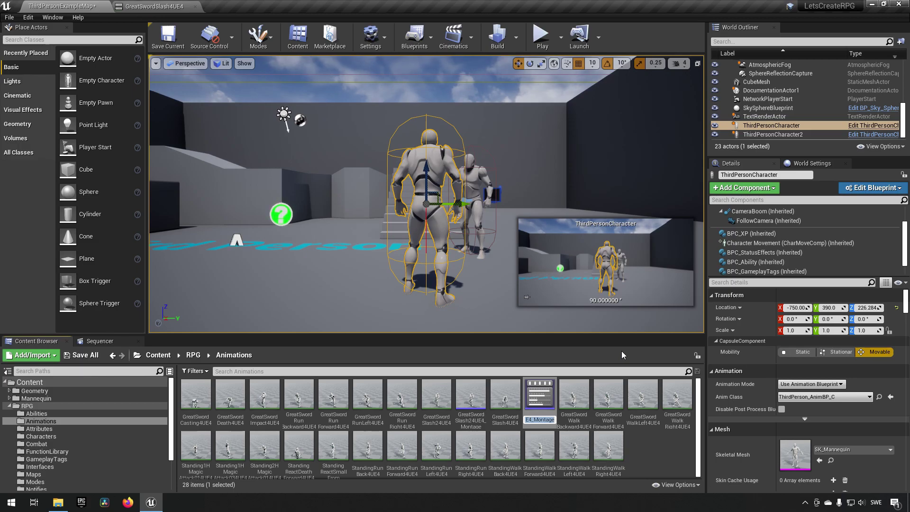
pyautogui.press('Home')
pyautogui.press('Return')
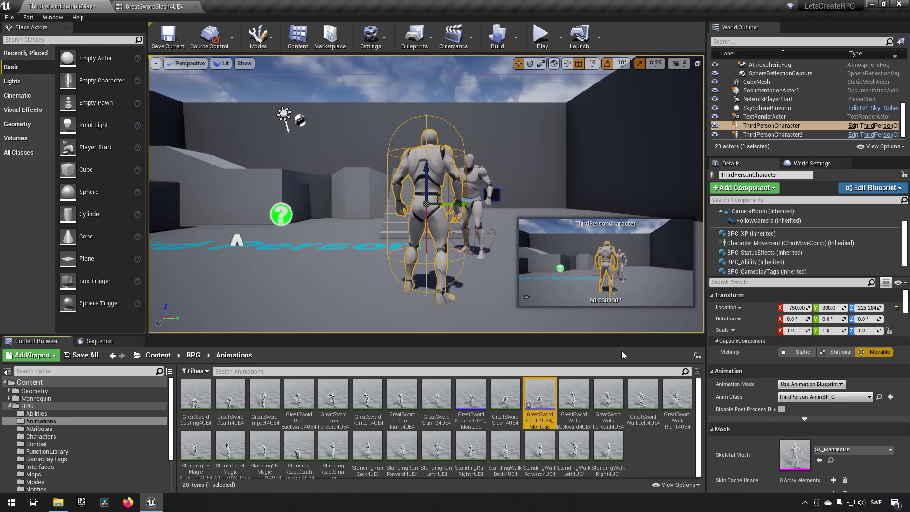
# Step: Rename GreatSwordSlash24UE4_Montage to Slash_Montage
pyautogui.click(470, 400)
pyautogui.press('F2')
pyautogui.press('Home')
pyautogui.press('Right')
pyautogui.press('Right')
pyautogui.press('Right')
pyautogui.press('Right')
pyautogui.press('Right')
pyautogui.press('Right')
pyautogui.press('Right')
pyautogui.press('Right')
pyautogui.press('Right')
pyautogui.press('Right')
pyautogui.press('Right')
pyautogui.press('Right')
pyautogui.press('Right')
pyautogui.press('Right')
pyautogui.press('Right')
pyautogui.press('Right')
pyautogui.press('Right')
pyautogui.press('Right')
pyautogui.press('Right')
pyautogui.press('Right')
pyautogui.press('BackSpace')
pyautogui.press('BackSpace')
pyautogui.press('BackSpace')
pyautogui.press('BackSpace')
pyautogui.press('BackSpace')
pyautogui.press('Return')
# Step: Rename the new montage to MultipleSlash_Montage
pyautogui.click(505, 396)
pyautogui.press('F2')
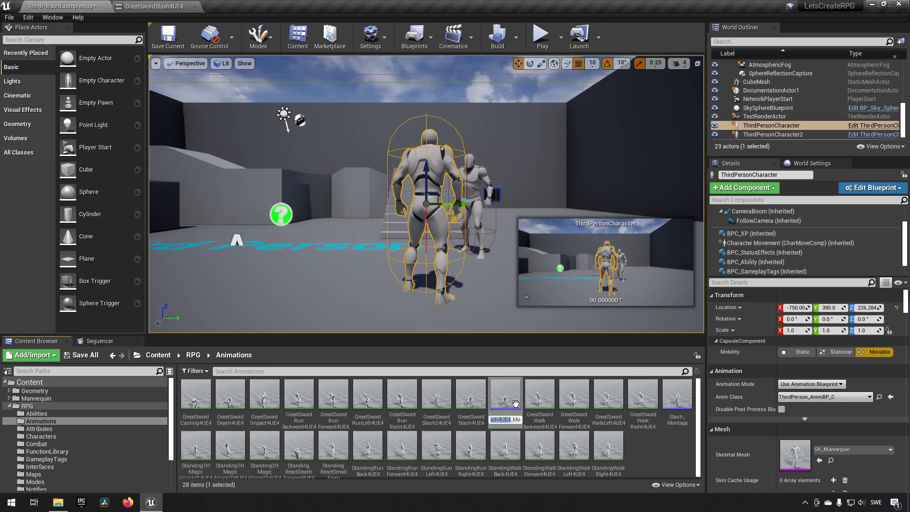
pyautogui.write('MultipleS')
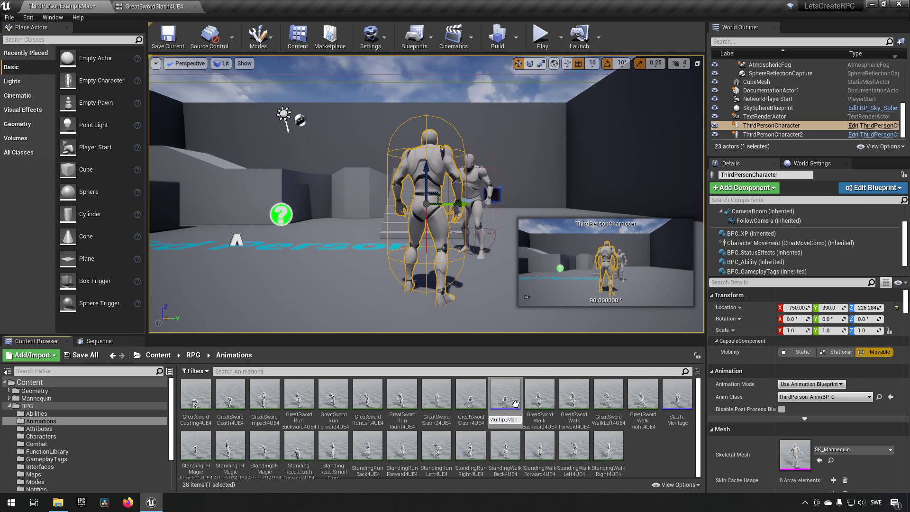
pyautogui.write('lash_Montage')
pyautogui.press('Return')
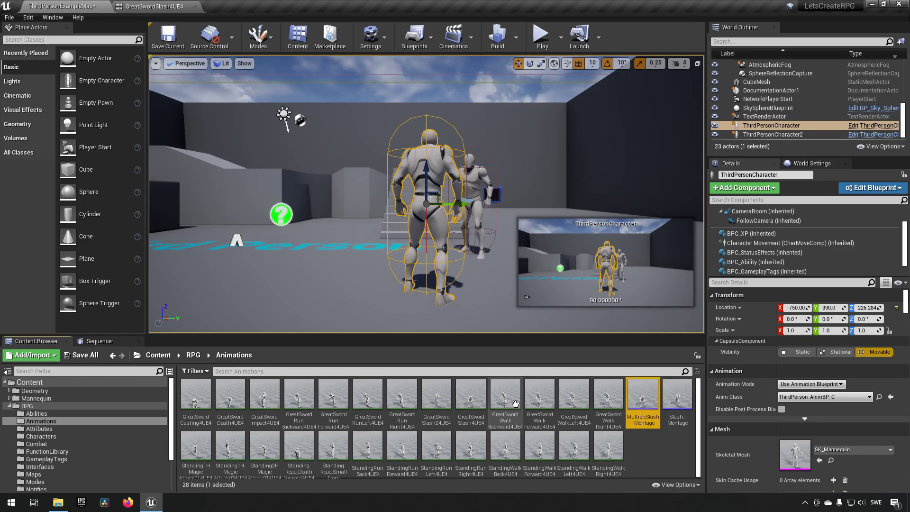
pyautogui.click(677, 398)
pyautogui.click(647, 410)
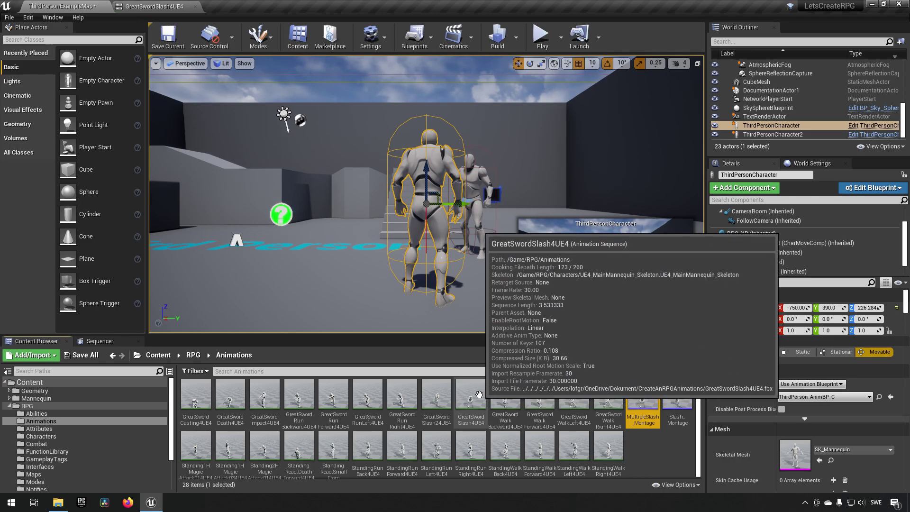
# Step: Duplicate BP_Ability_Slash in the Abilities folder and name the copy BP_Ability_MultiSlash
pyautogui.click(58, 413)
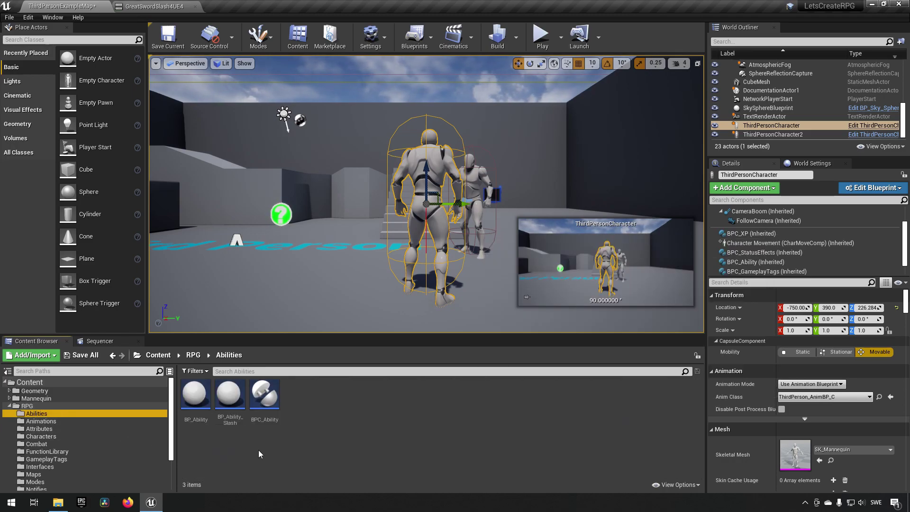
pyautogui.click(229, 398)
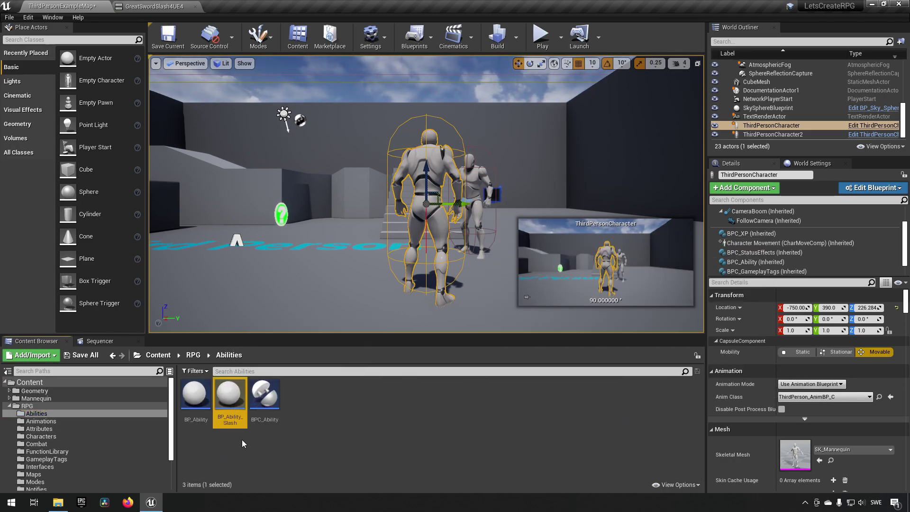
pyautogui.rightClick(233, 404)
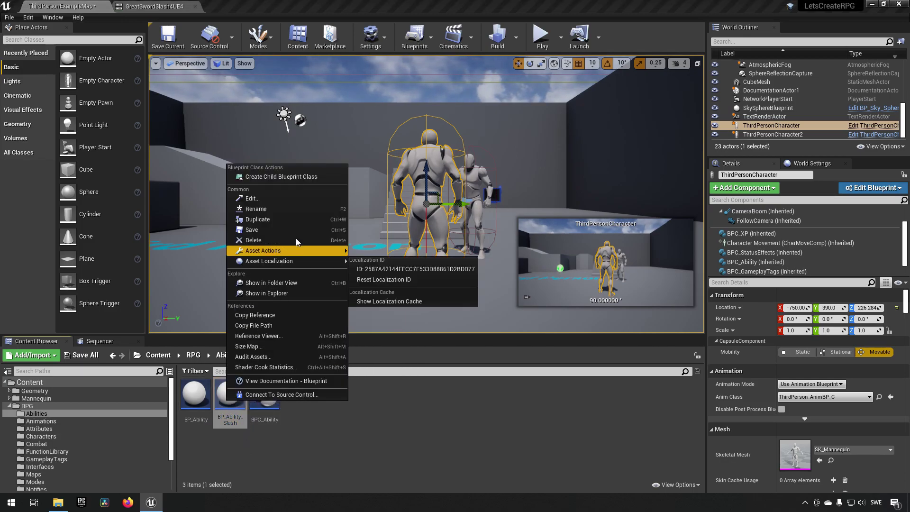
pyautogui.click(291, 219)
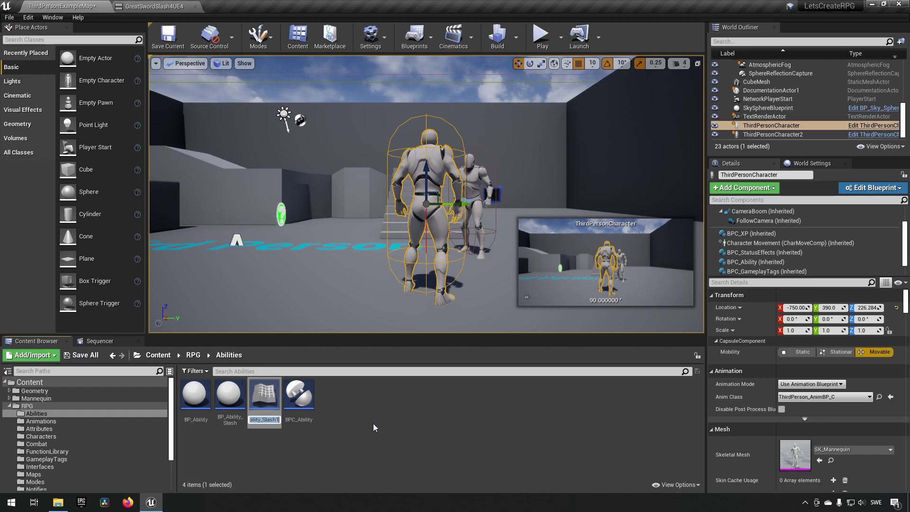
pyautogui.press('End')
pyautogui.press('BackSpace')
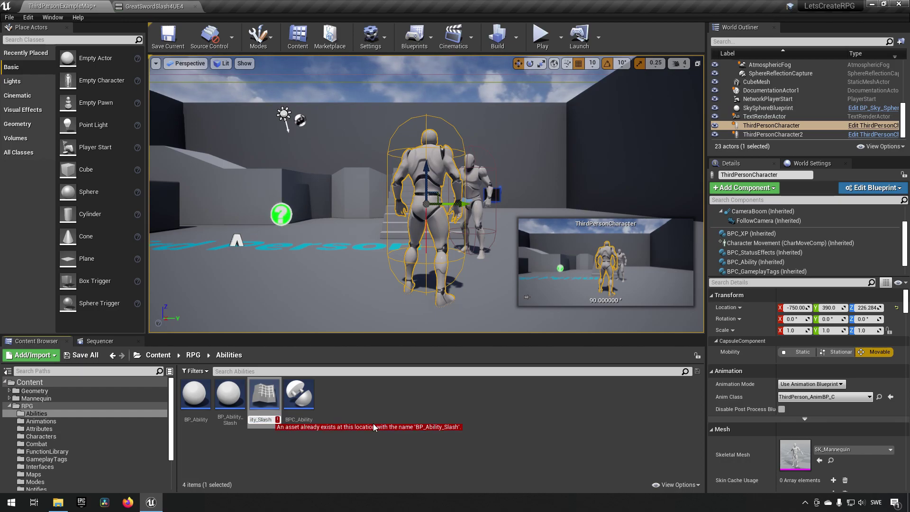
pyautogui.press('Left')
pyautogui.press('Left')
pyautogui.press('Left')
pyautogui.press('Left')
pyautogui.press('Left')
pyautogui.write('Multi')
pyautogui.press('Return')
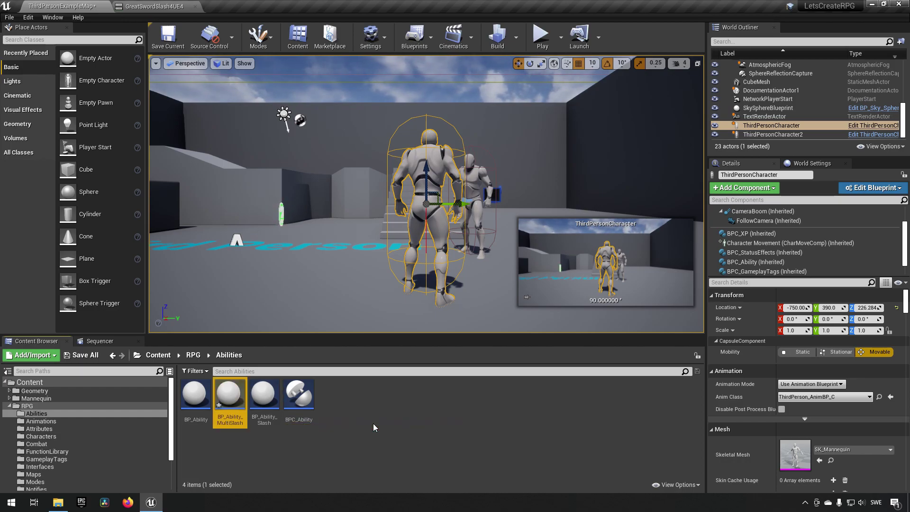
# Step: Set BP_Ability_MultiSlash's Anim Montage to MultipleSlash_Montage, then compile and save
pyautogui.doubleClick(229, 402)
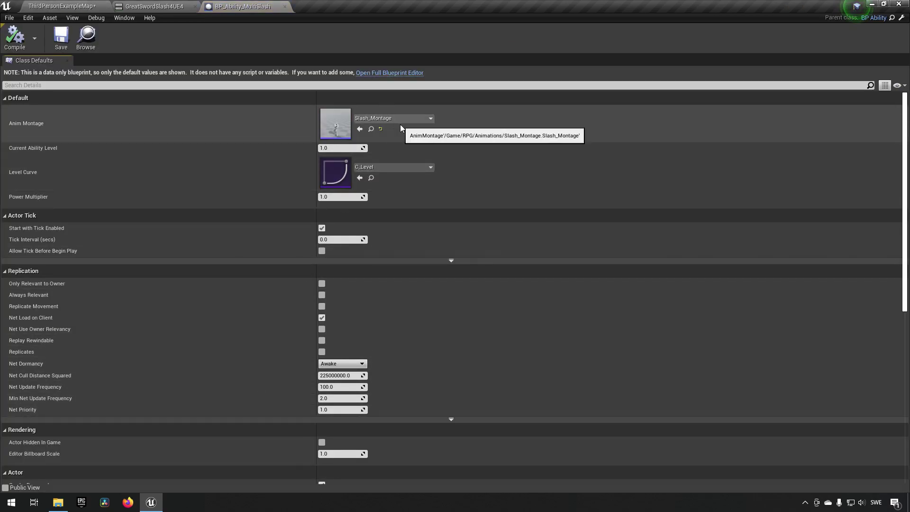
pyautogui.click(399, 118)
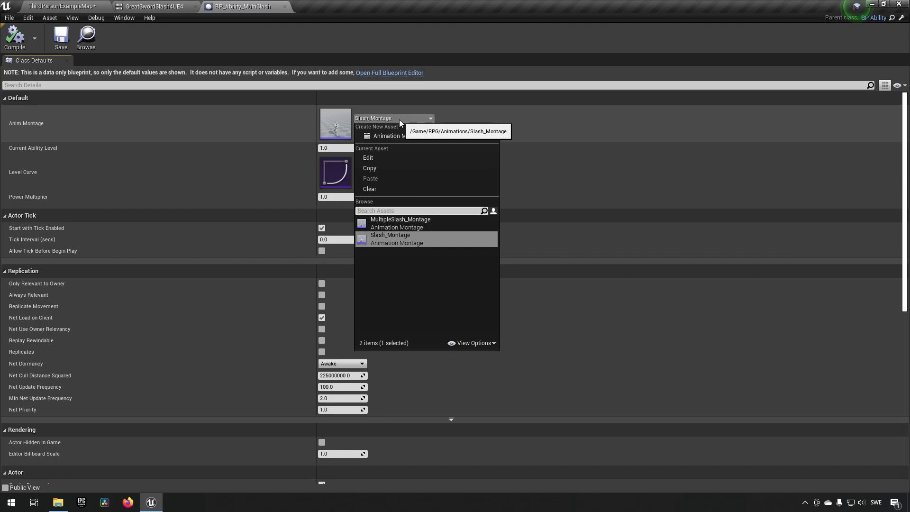
pyautogui.click(408, 222)
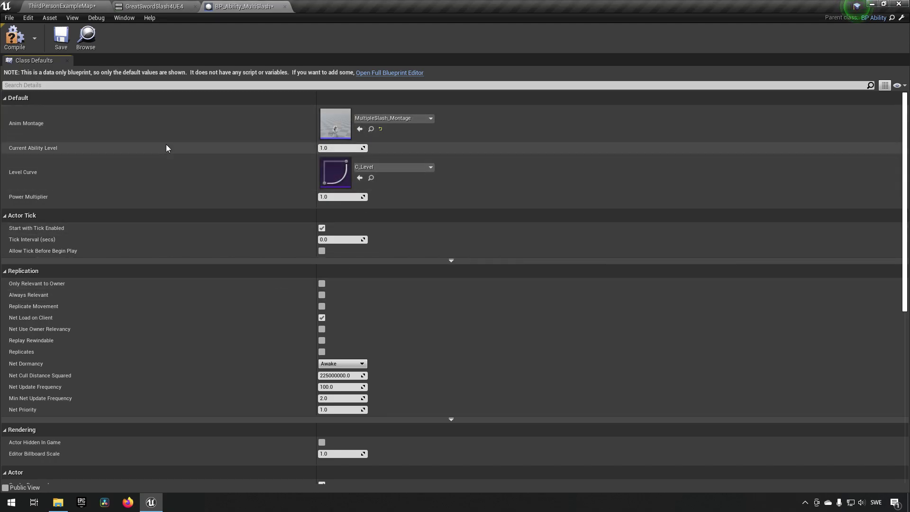
pyautogui.click(14, 37)
pyautogui.click(58, 39)
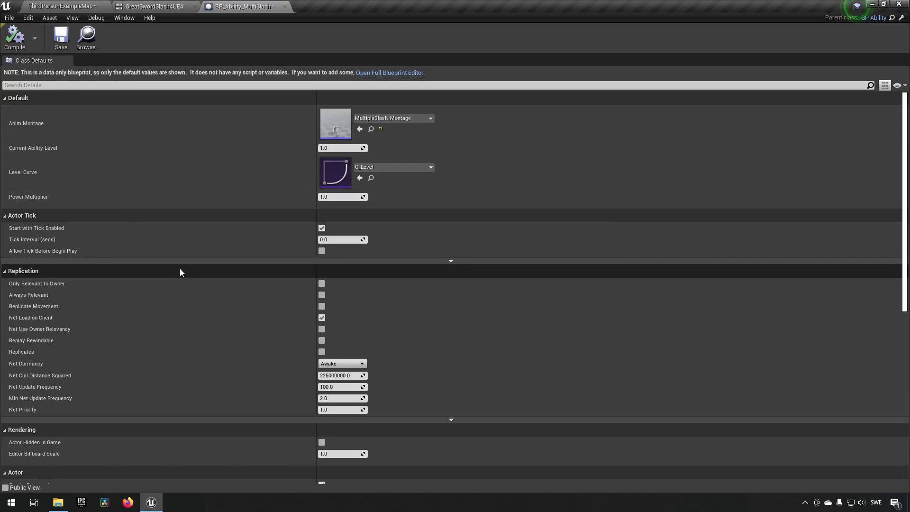
pyautogui.click(65, 6)
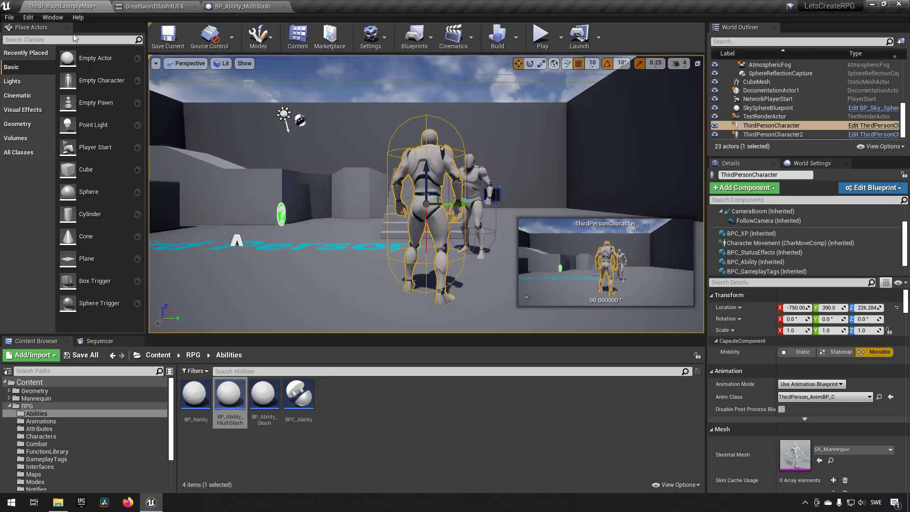
# Step: Trim ThirdPersonCharacter's Starting Abilities to two, the second BP_Ability_MultiSlash, then compile and save
pyautogui.click(874, 126)
pyautogui.moveTo(213, 202); pyautogui.dragTo(389, 120, button='right')
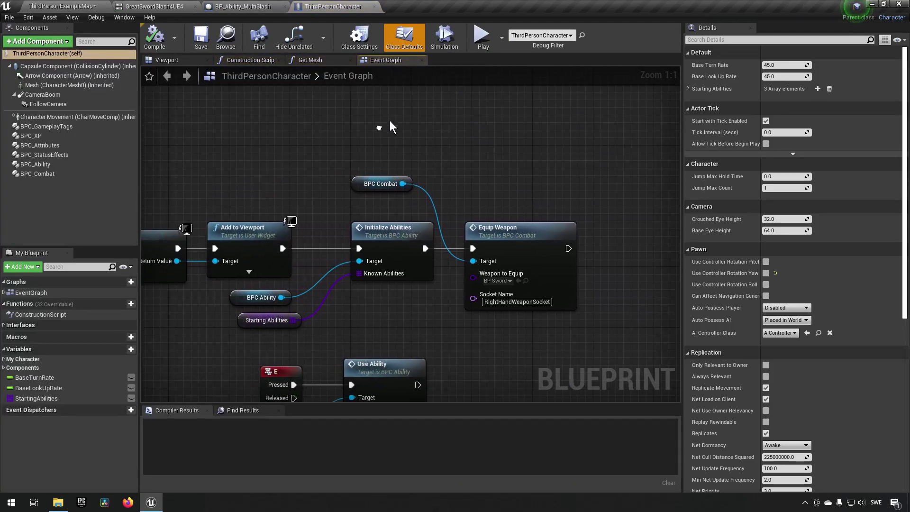
pyautogui.click(264, 315)
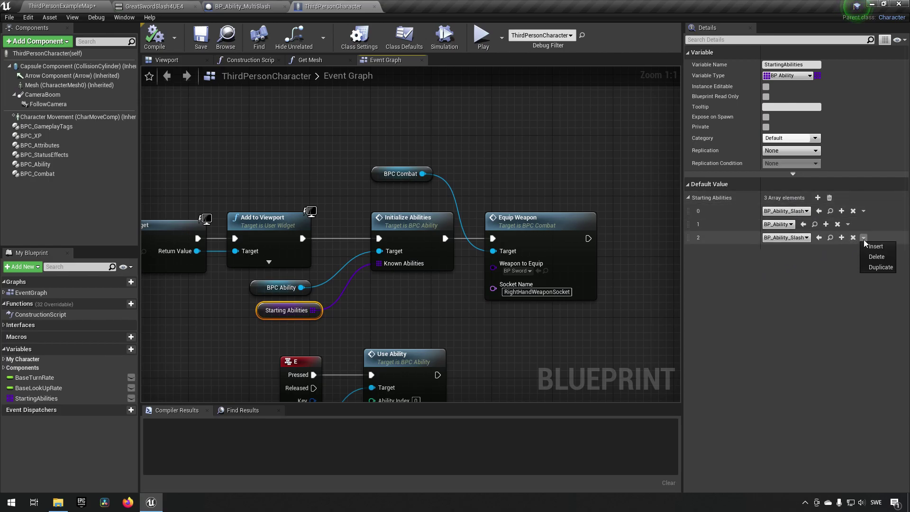
pyautogui.click(876, 257)
pyautogui.click(778, 224)
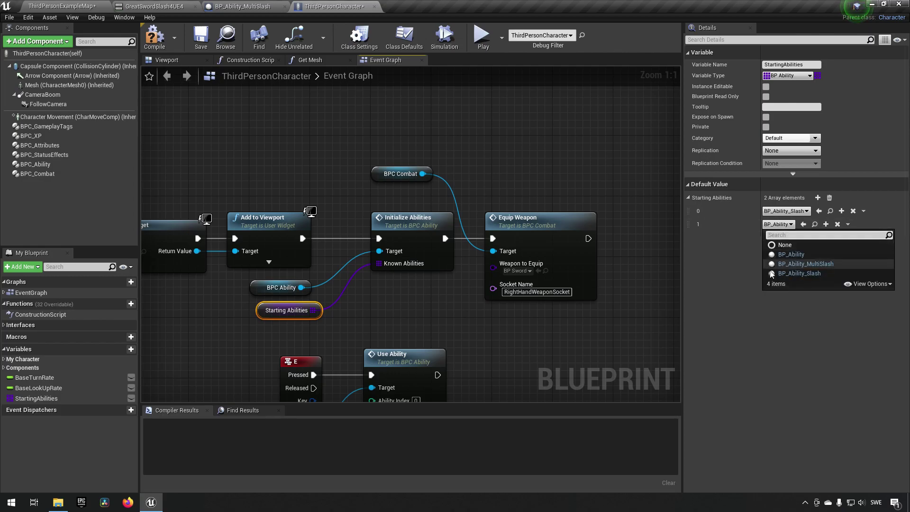
pyautogui.click(805, 264)
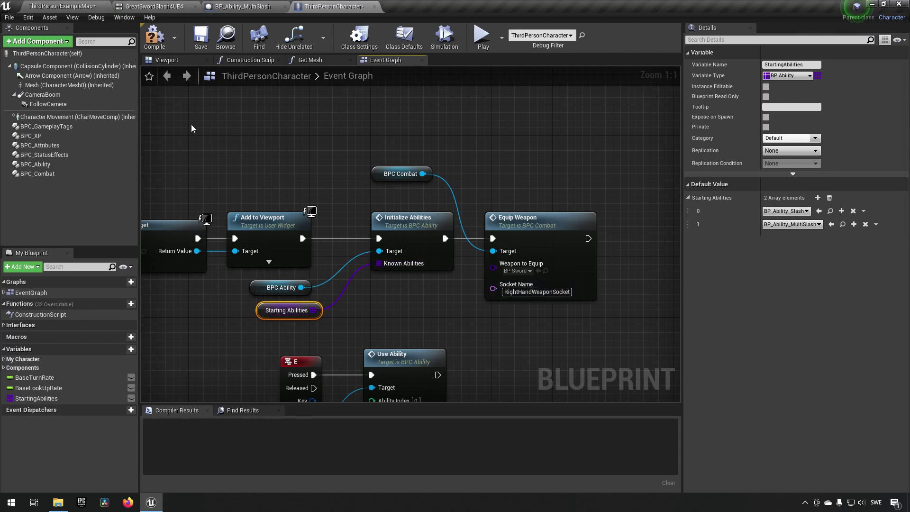
pyautogui.click(155, 35)
pyautogui.click(201, 36)
pyautogui.click(61, 6)
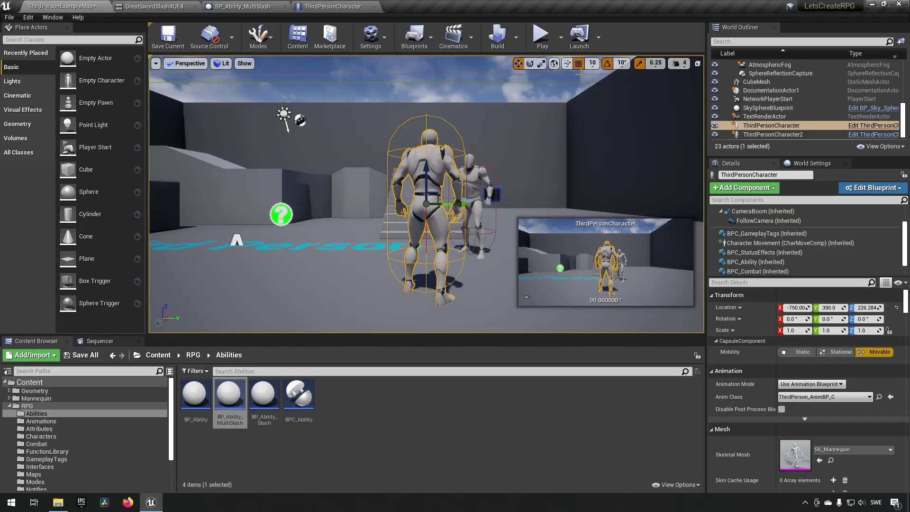
# Step: Set BP_Ability_MultiSlash's Ability Name to Multi and Ability Icon to T_Banner_BaseColor, then save
pyautogui.click(242, 6)
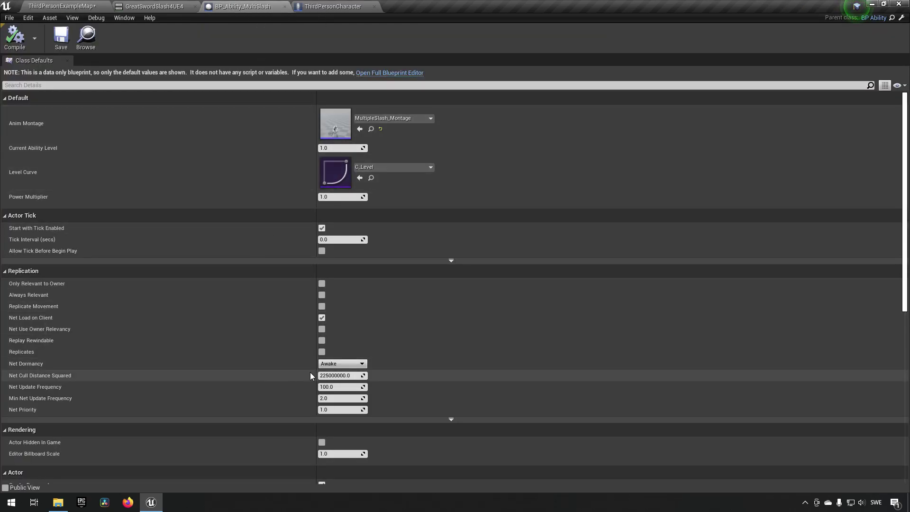
pyautogui.scroll(-10, 242, 382)
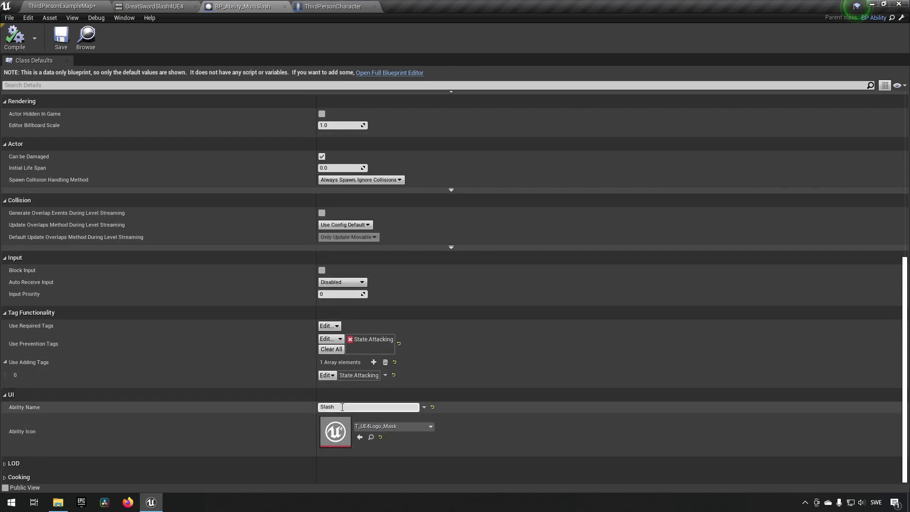
pyautogui.click(320, 407)
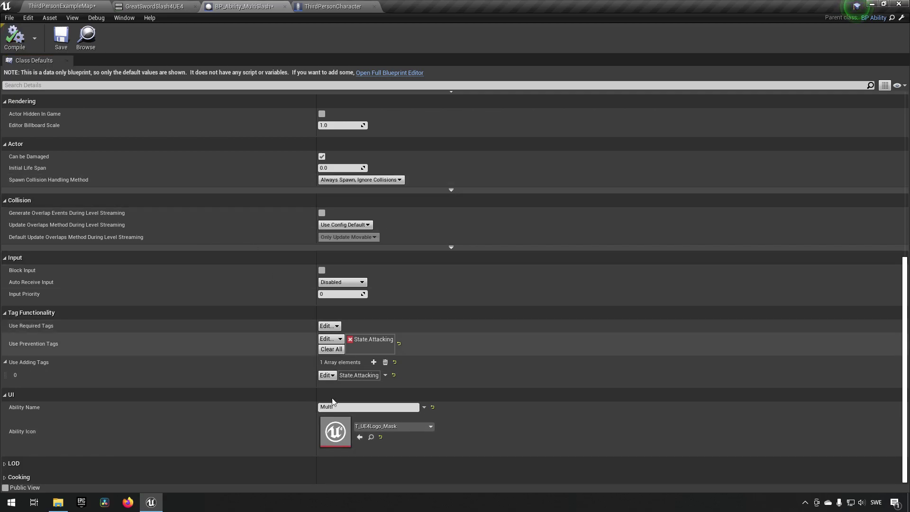
pyautogui.click(383, 425)
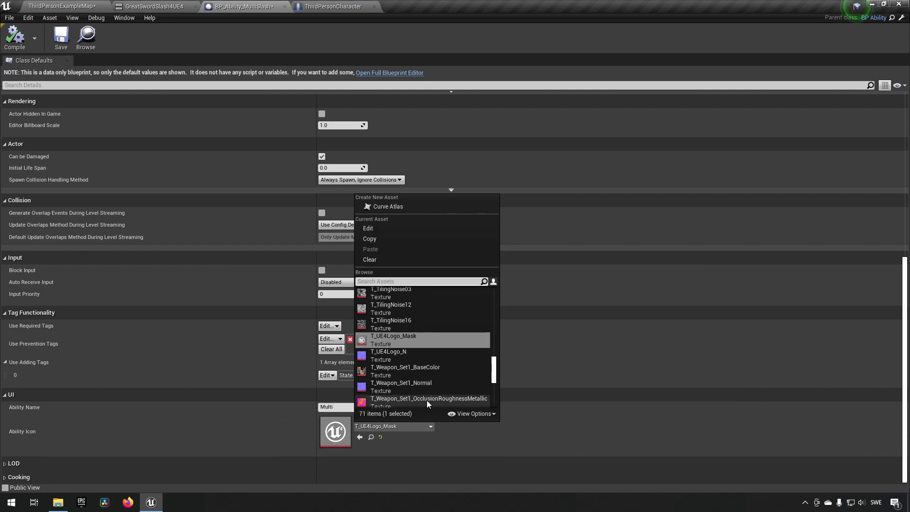
pyautogui.scroll(-2, 426, 399)
pyautogui.scroll(-6, 427, 400)
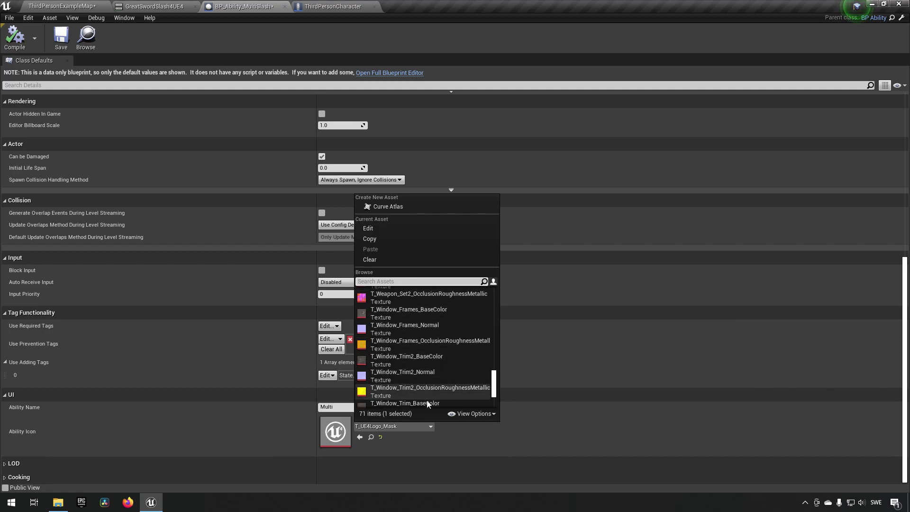
pyautogui.scroll(8, 426, 392)
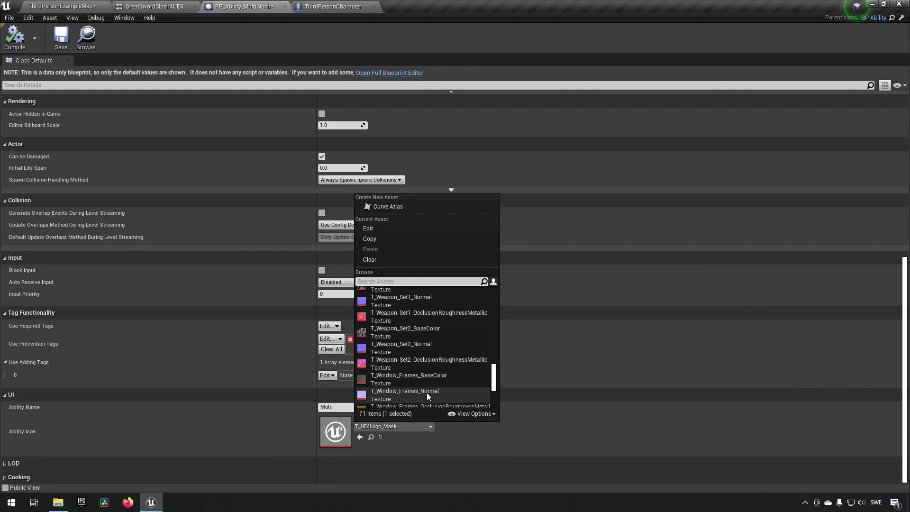
pyautogui.scroll(6, 426, 390)
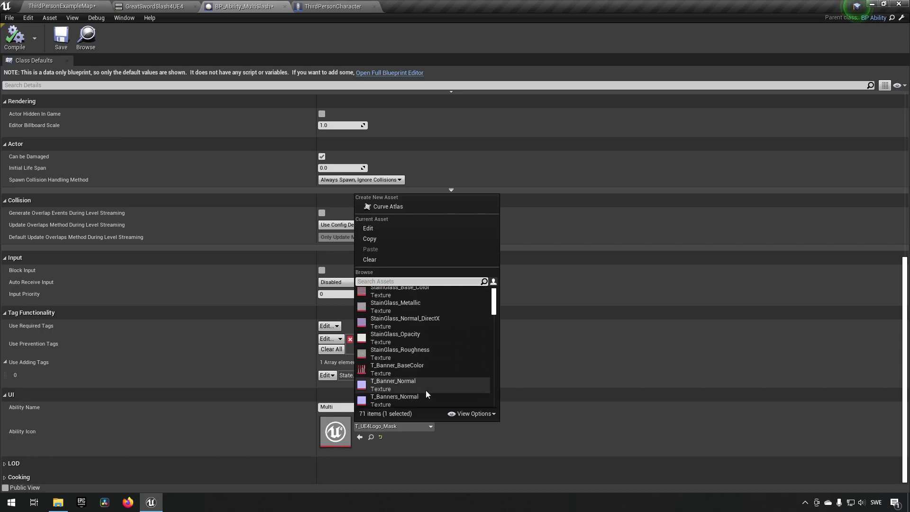
pyautogui.click(411, 373)
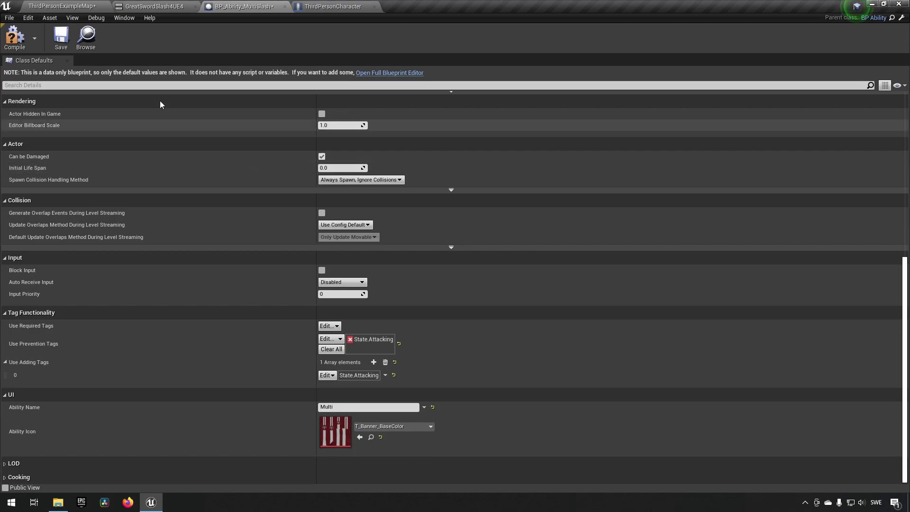
pyautogui.click(56, 46)
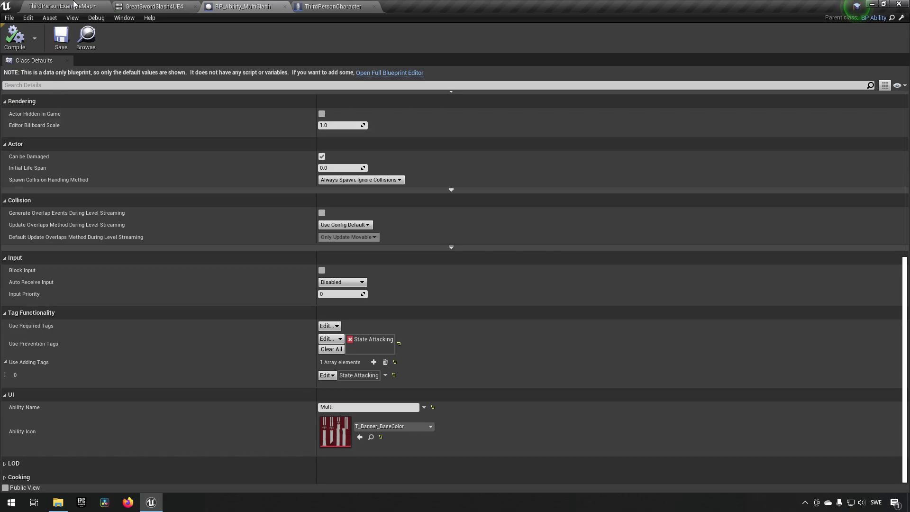
# Step: Play-test the level, walking the character to check Slash and Multi on the ability bar
pyautogui.click(71, 6)
pyautogui.click(542, 35)
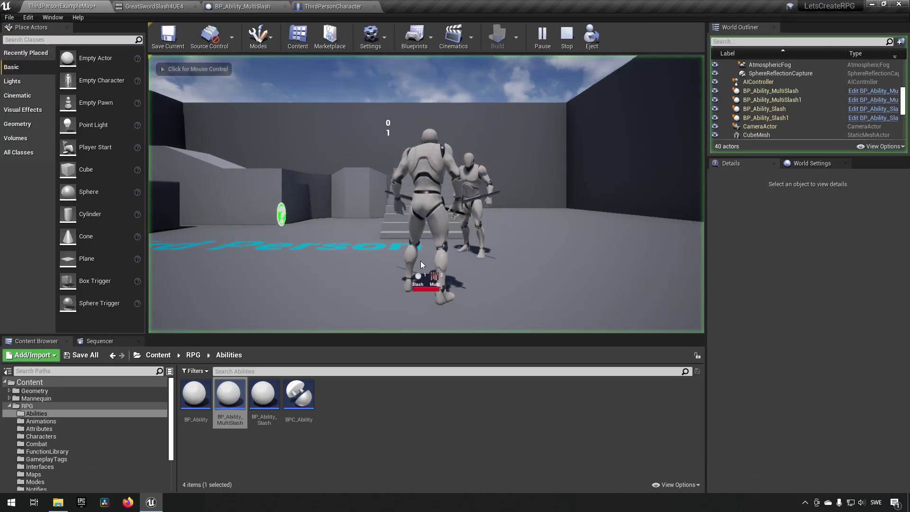
pyautogui.click(417, 262)
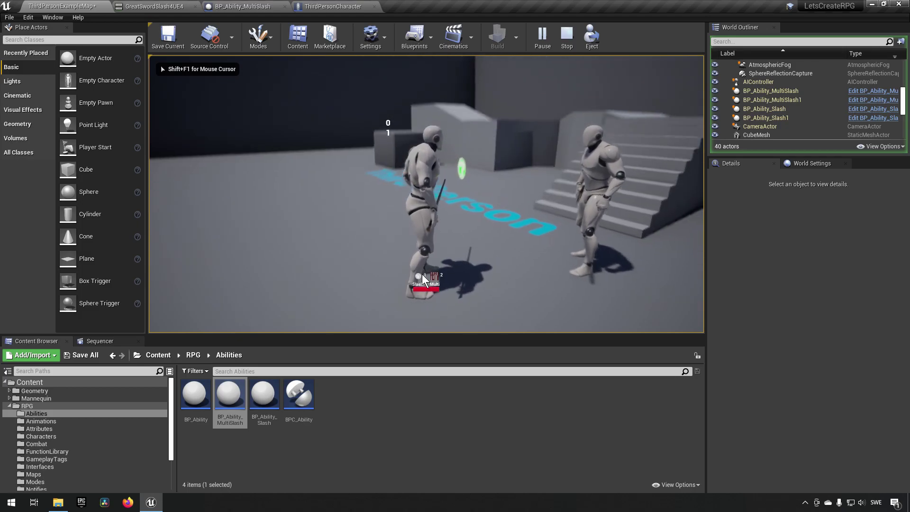
pyautogui.press('w')
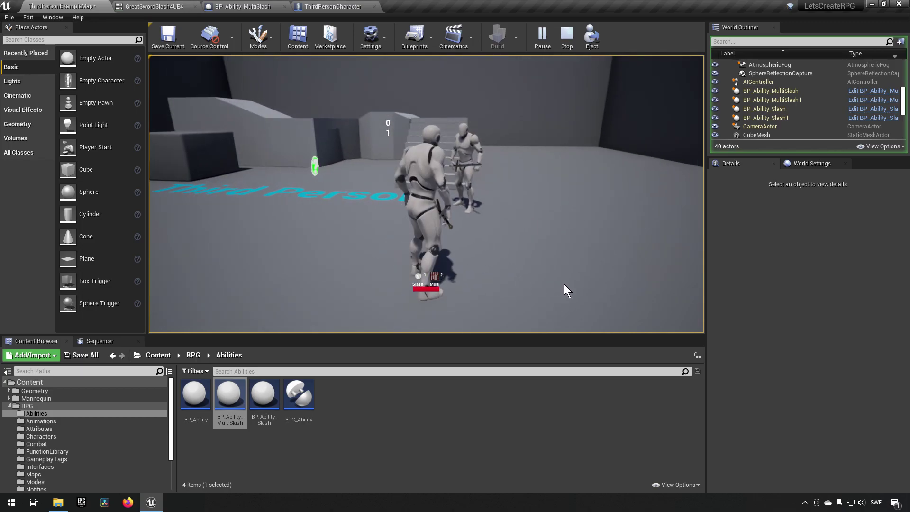
pyautogui.press('Escape')
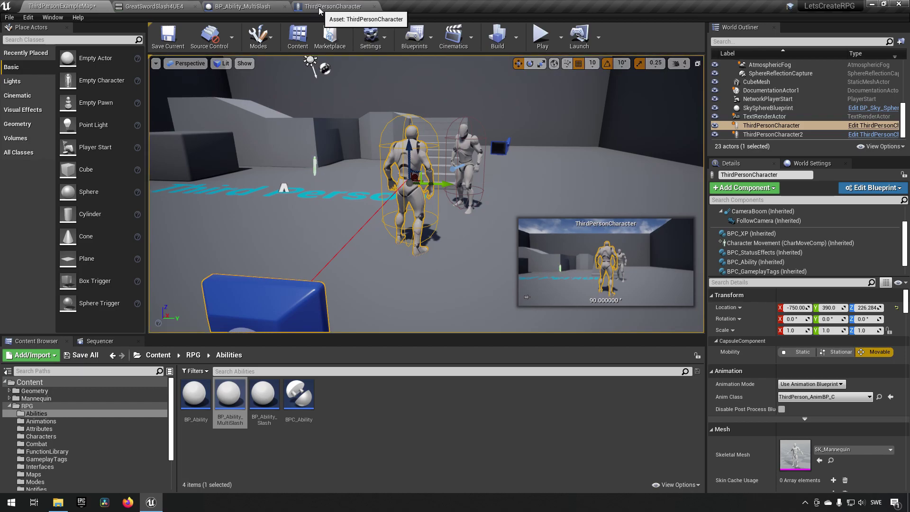
# Step: Add a Keyboard R event beside the E key ability nodes in ThirdPersonCharacter's Event Graph
pyautogui.click(332, 7)
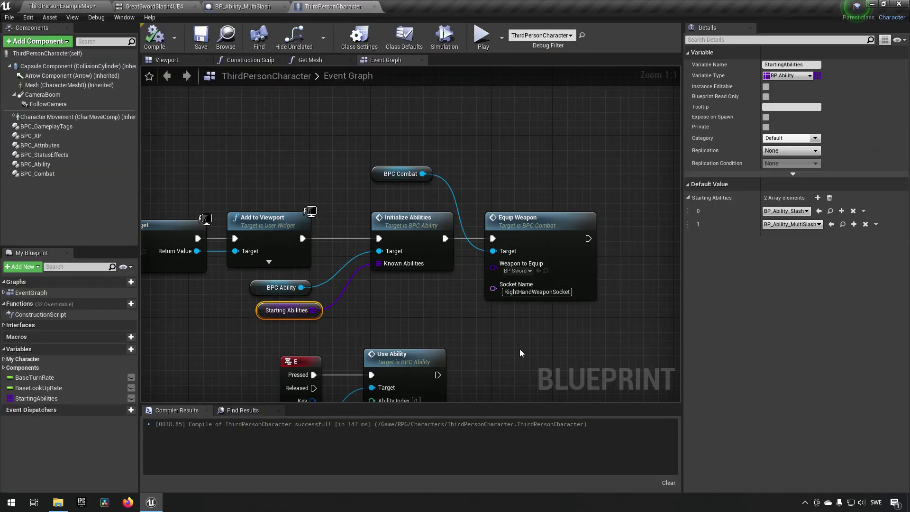
pyautogui.moveTo(480, 369); pyautogui.dragTo(476, 226, button='right')
pyautogui.moveTo(231, 218); pyautogui.dragTo(452, 288)
pyautogui.rightClick(527, 211)
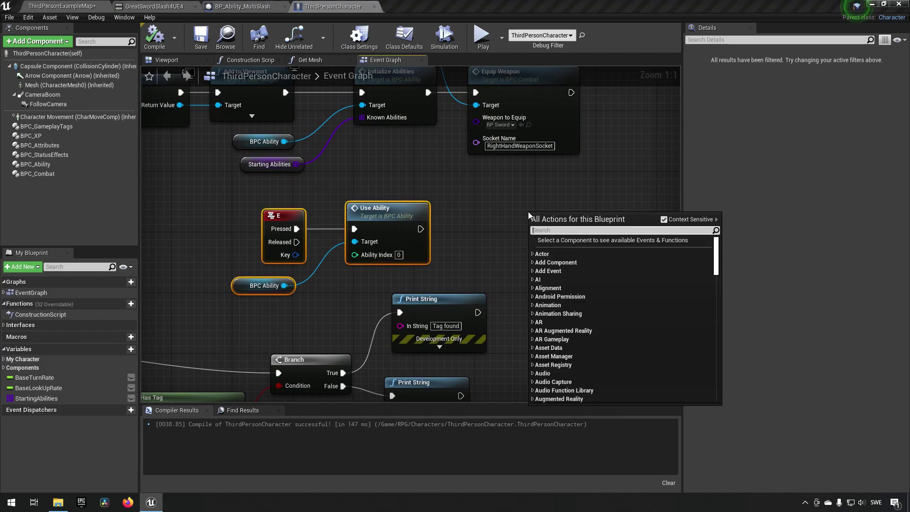
pyautogui.write('keyboard r')
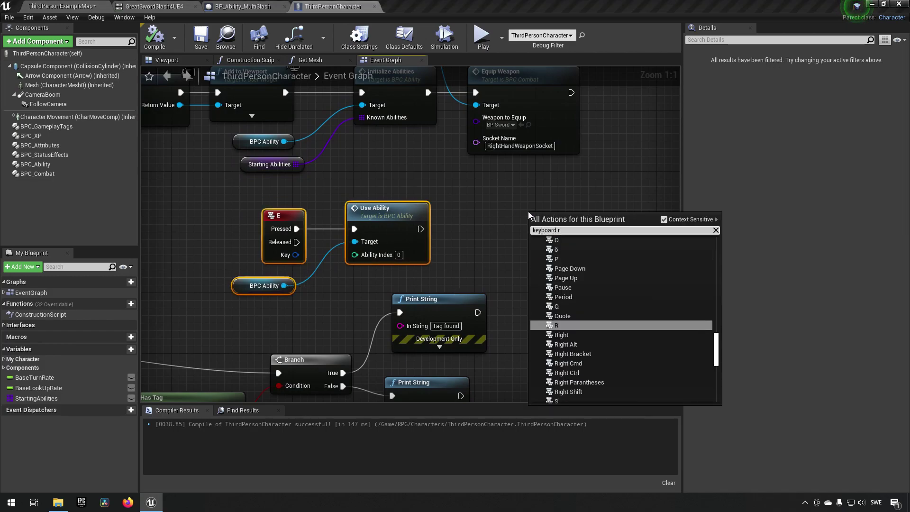
pyautogui.press('Return')
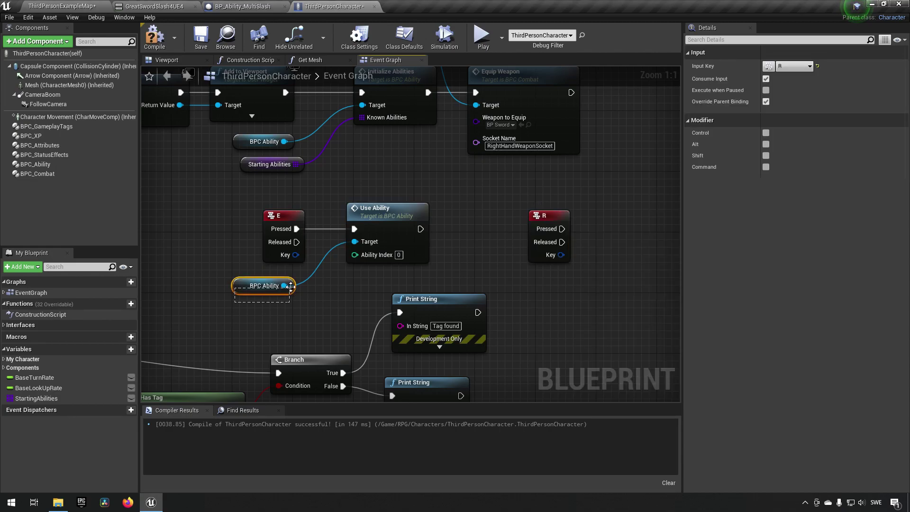
# Step: Copy the Use Ability and BPC Ability nodes next to the R event and wire R Pressed into them
pyautogui.keyDown('ctrl'); pyautogui.click(378, 241); pyautogui.keyUp('ctrl')
pyautogui.hotkey('ctrl', 'c')
pyautogui.moveTo(530, 281); pyautogui.dragTo(414, 272, button='right')
pyautogui.hotkey('ctrl', 'v')
pyautogui.click(486, 252)
pyautogui.moveTo(445, 217); pyautogui.dragTo(519, 237)
pyautogui.moveTo(439, 220); pyautogui.dragTo(441, 220)
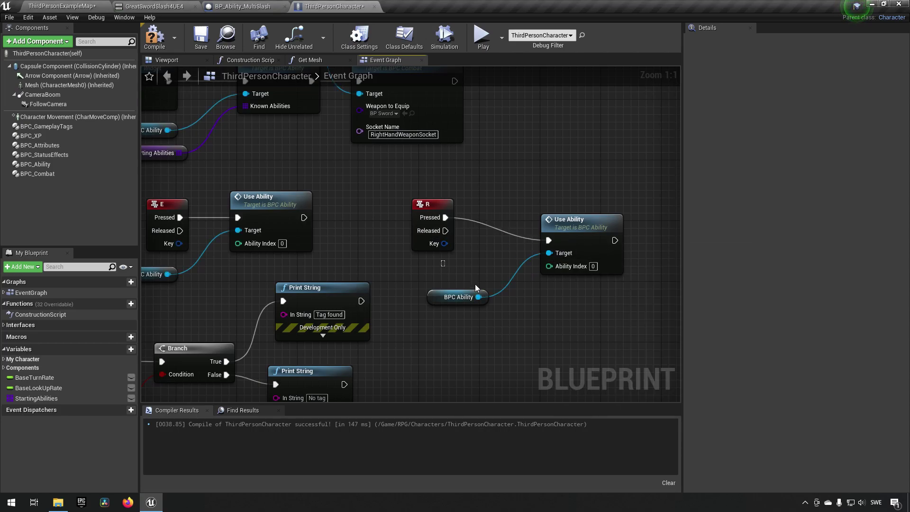
pyautogui.moveTo(493, 294); pyautogui.dragTo(569, 206)
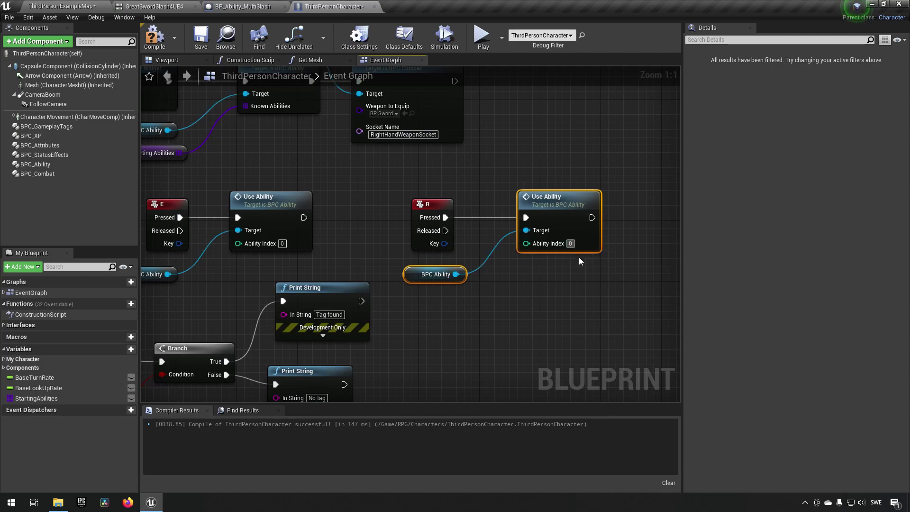
pyautogui.moveTo(365, 179); pyautogui.dragTo(459, 187, button='right')
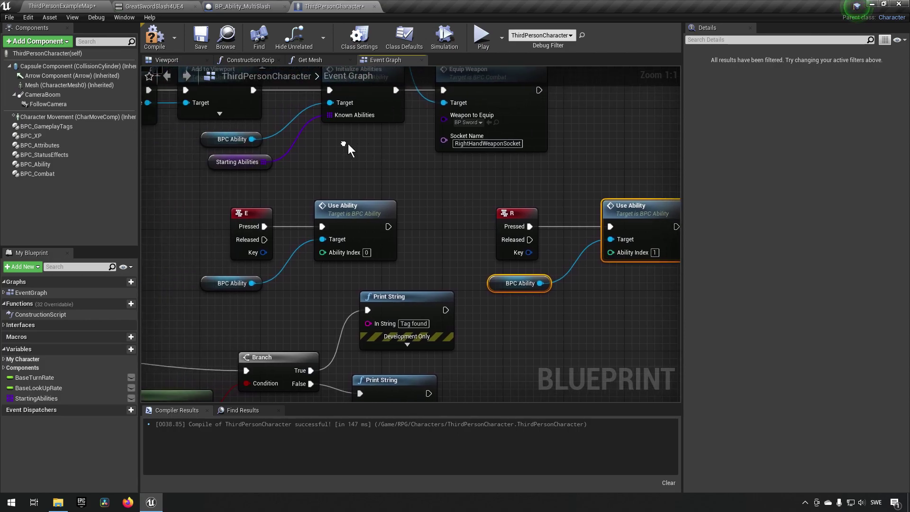
pyautogui.click(247, 161)
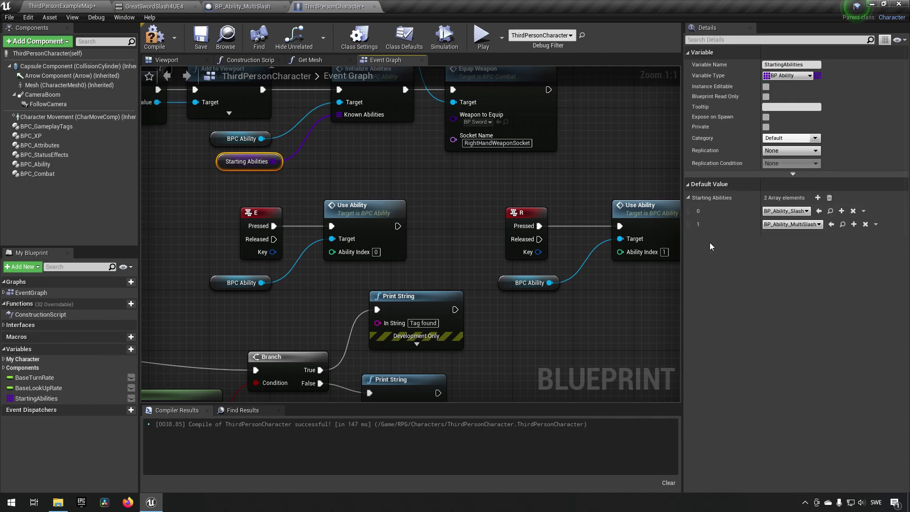
# Step: Compile the character, then play-test triggering the Slash and MultiSlash abilities before stopping
pyautogui.click(166, 47)
pyautogui.click(61, 5)
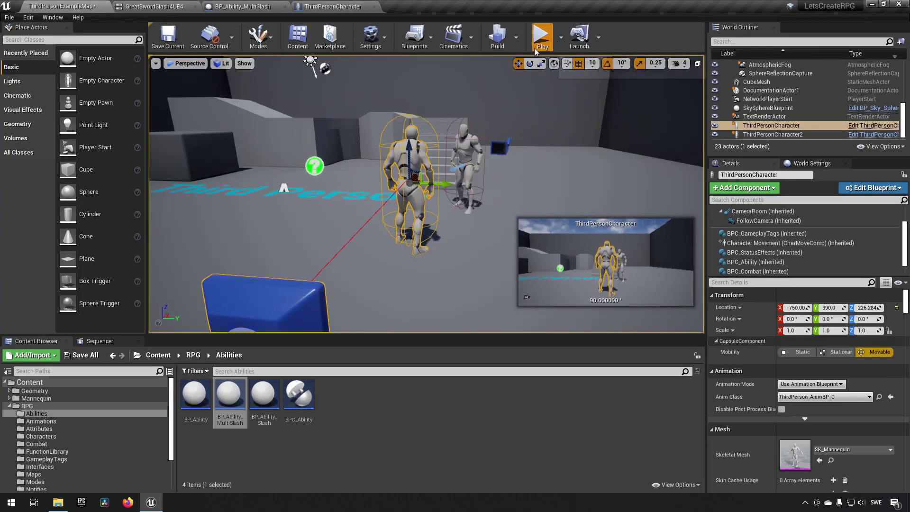
pyautogui.click(540, 36)
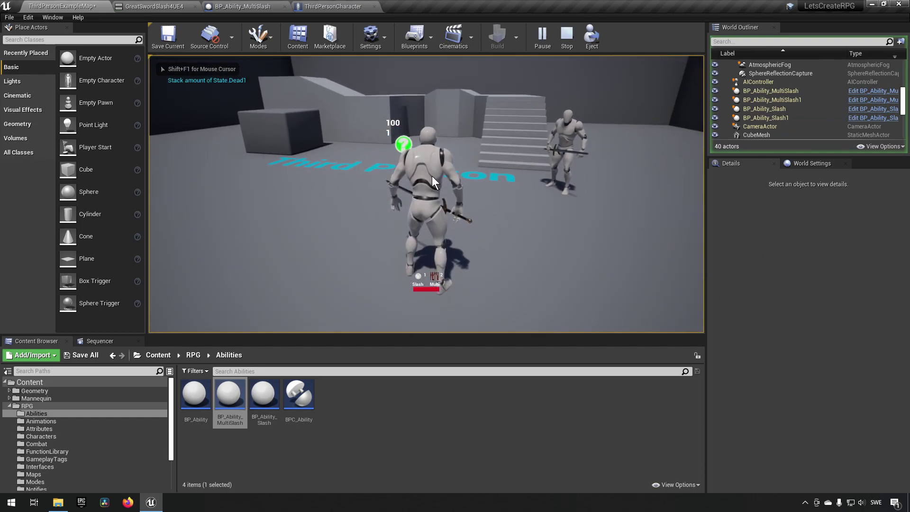
pyautogui.press('1')
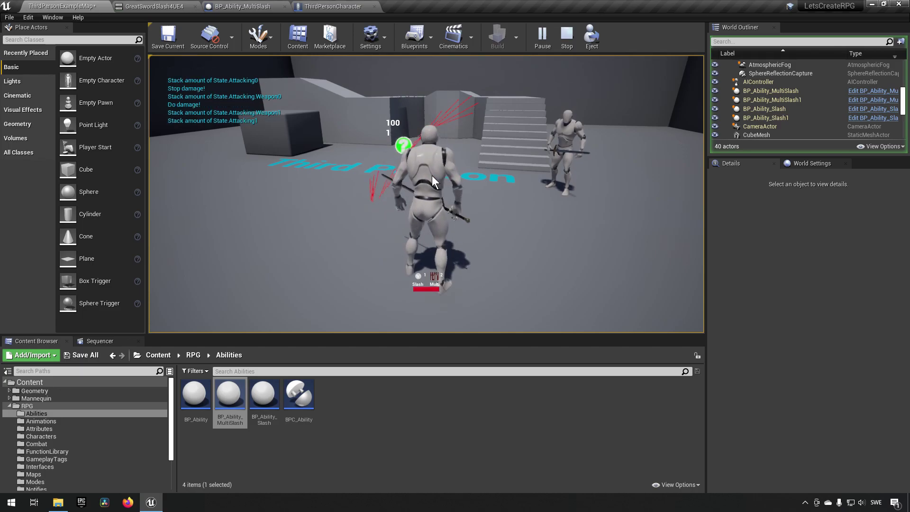
pyautogui.press('1')
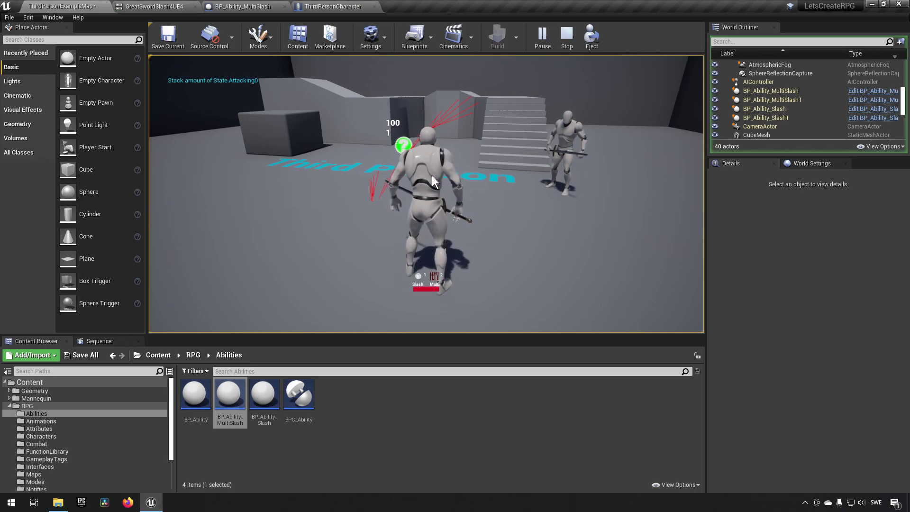
pyautogui.press('Escape')
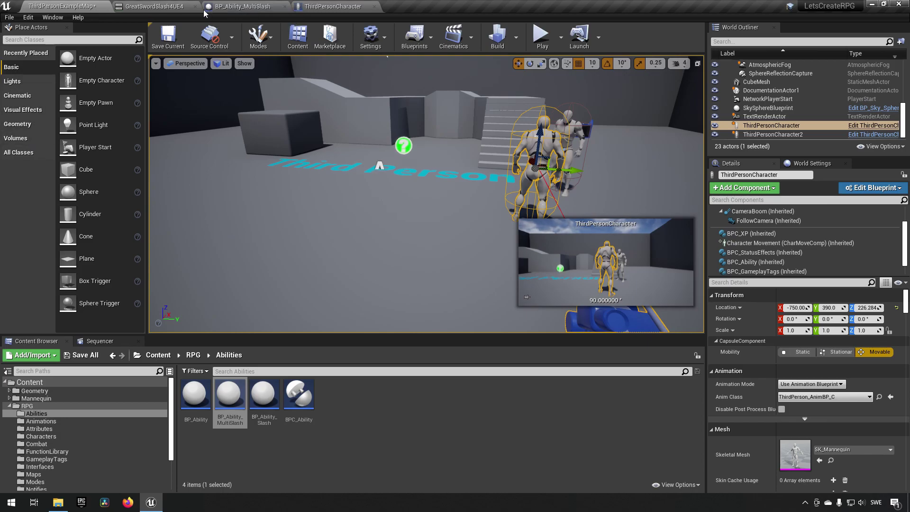
pyautogui.click(177, 5)
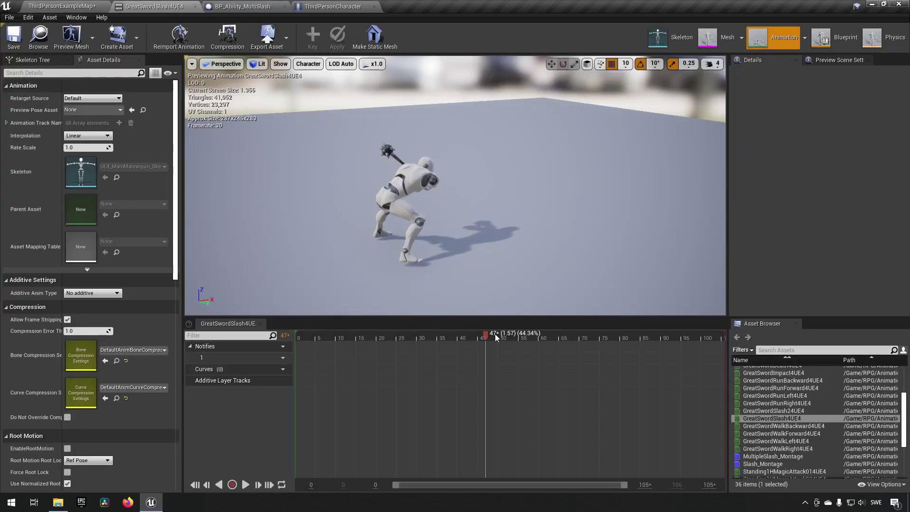
pyautogui.moveTo(485, 336); pyautogui.dragTo(434, 346)
pyautogui.click(86, 6)
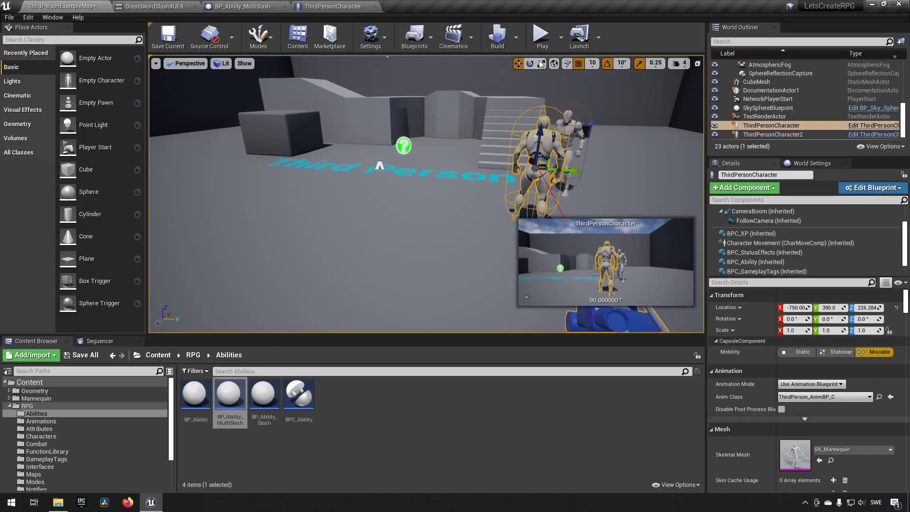
pyautogui.click(542, 36)
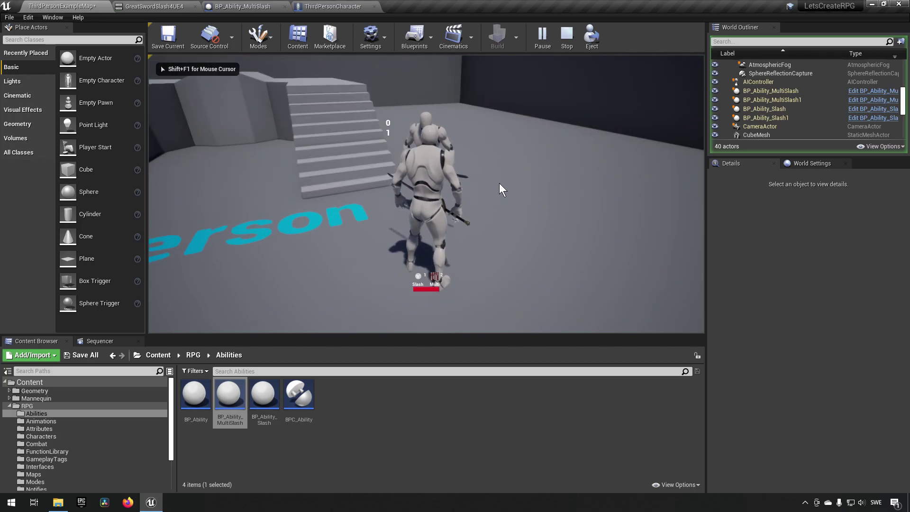
pyautogui.click(498, 183)
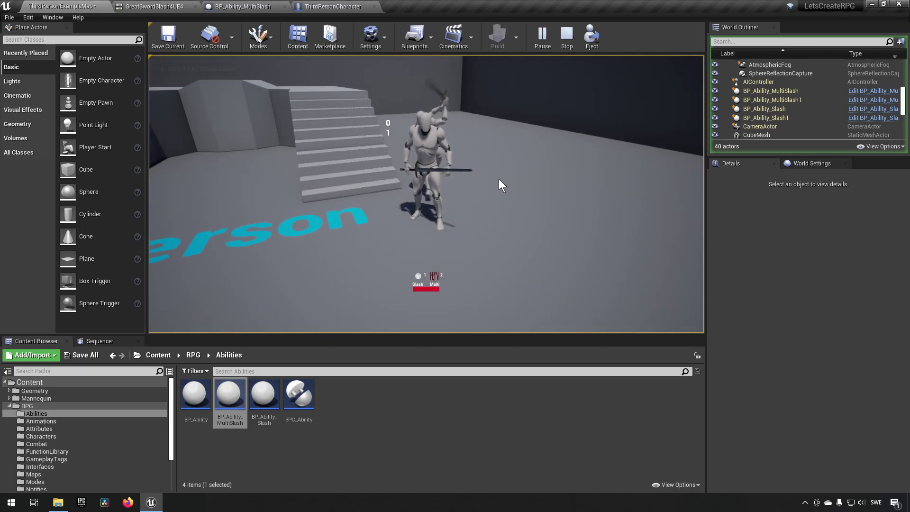
pyautogui.press('2')
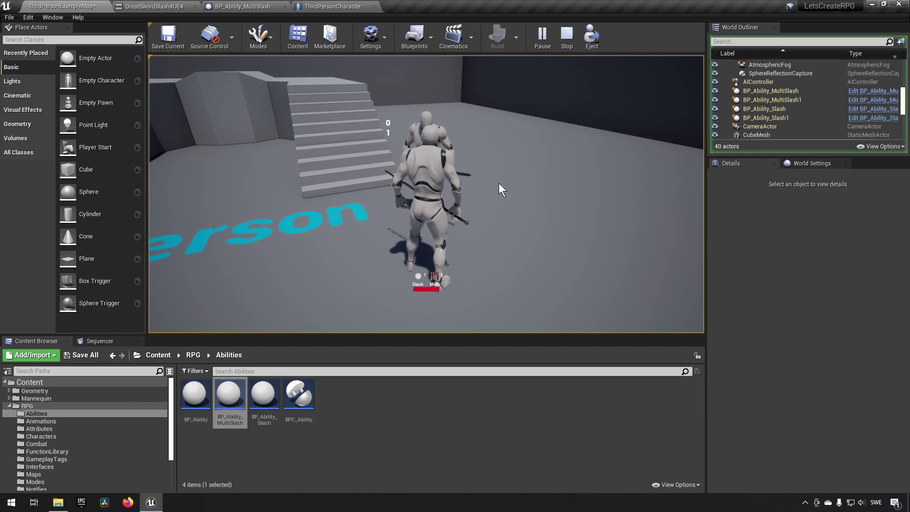
pyautogui.press('Escape')
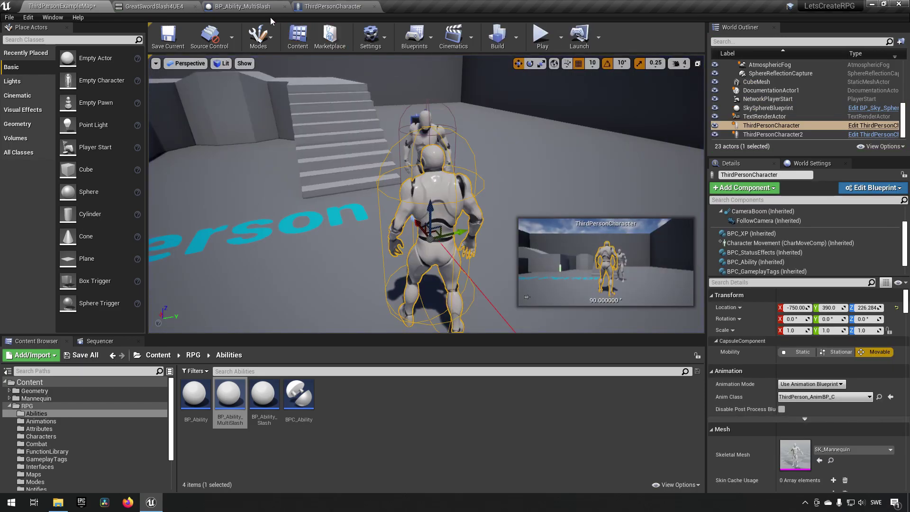
# Step: Open MultipleSlash_Montage, pause its preview and scrub back to the start
pyautogui.click(152, 6)
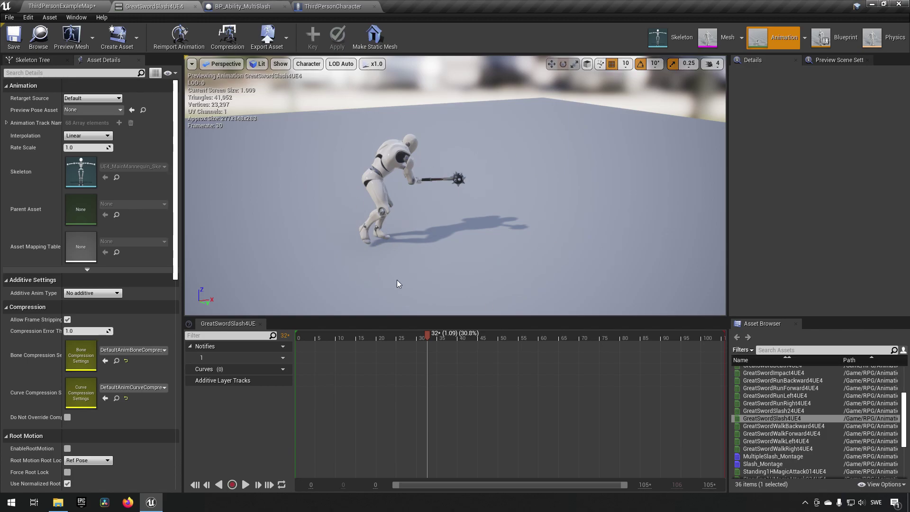
pyautogui.middleClick(140, 5)
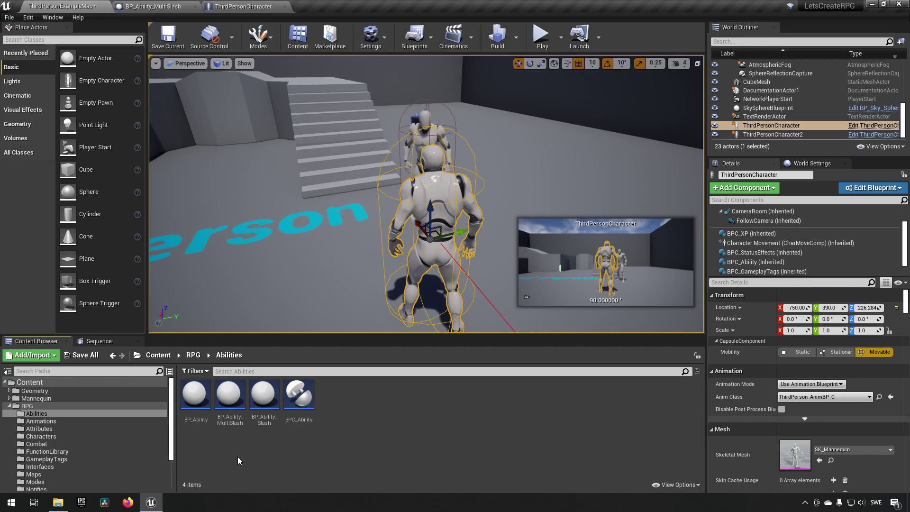
pyautogui.click(40, 421)
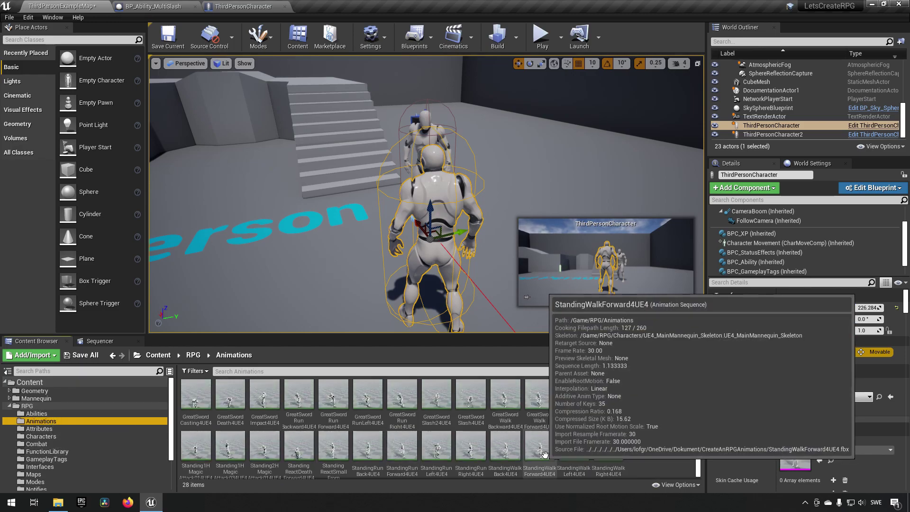
pyautogui.doubleClick(643, 400)
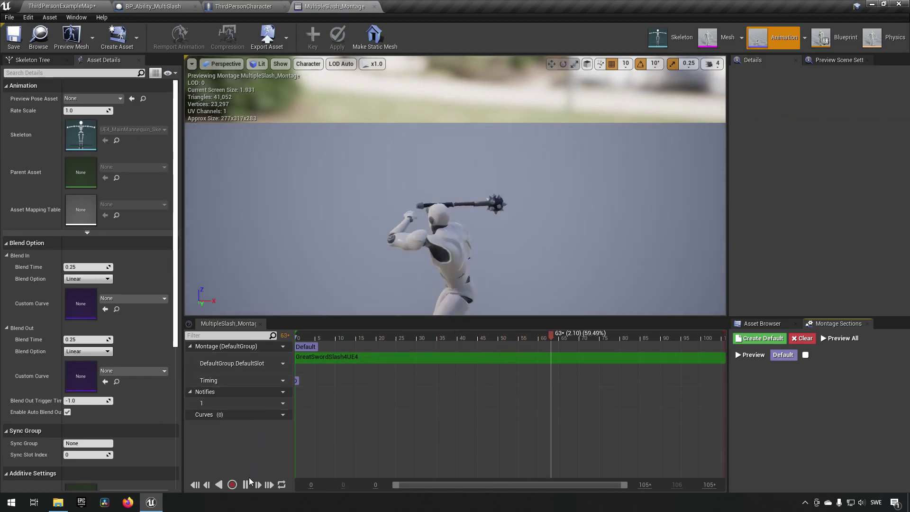
pyautogui.click(246, 484)
pyautogui.moveTo(313, 280); pyautogui.dragTo(431, 265, button='right')
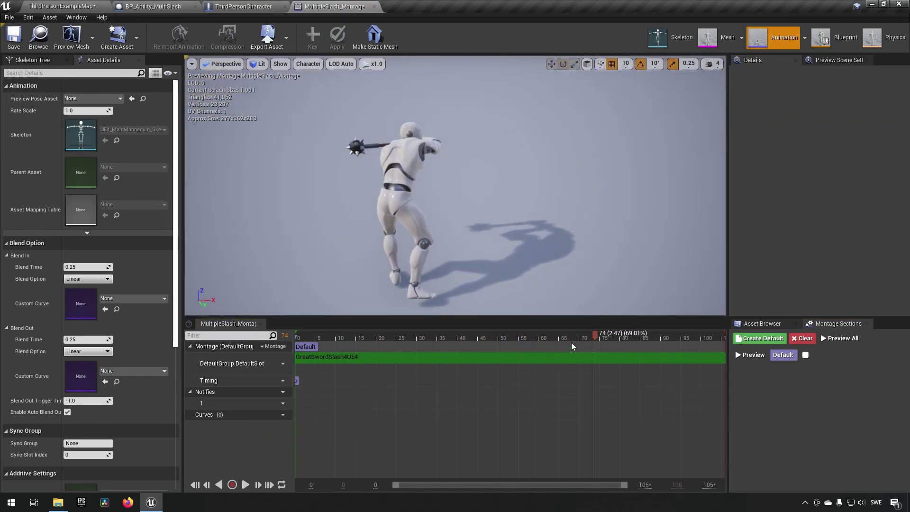
pyautogui.moveTo(596, 337); pyautogui.dragTo(391, 343)
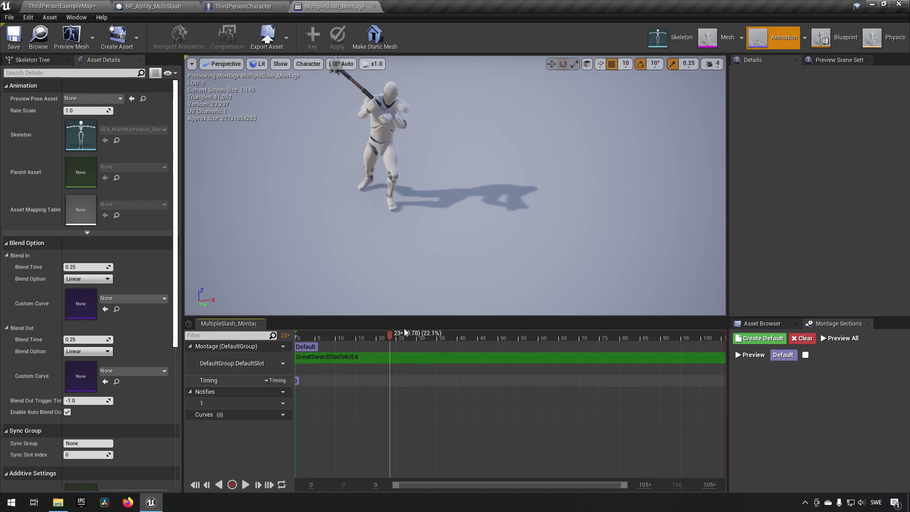
pyautogui.moveTo(412, 313); pyautogui.dragTo(414, 261, button='right')
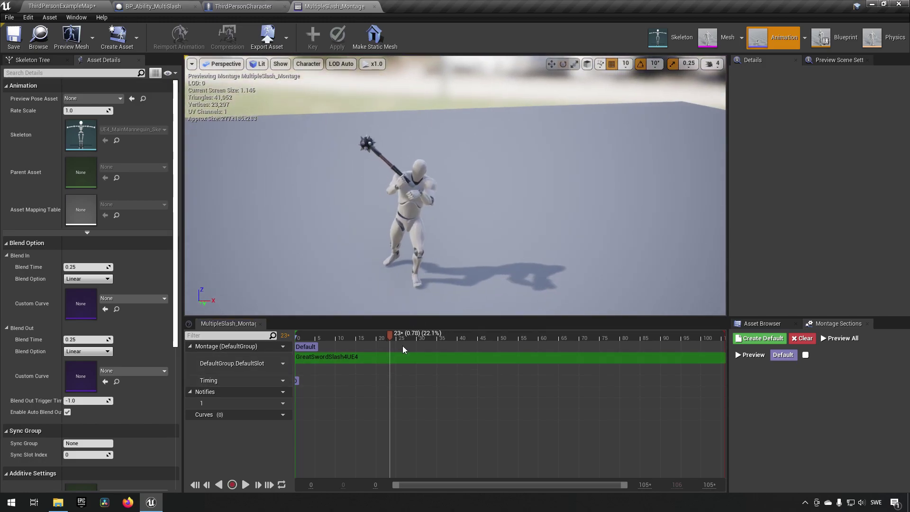
# Step: Add a BP_DamageWindowNotifyState at frame 23, stretching it to about frame 35
pyautogui.rightClick(392, 402)
pyautogui.moveTo(411, 414)
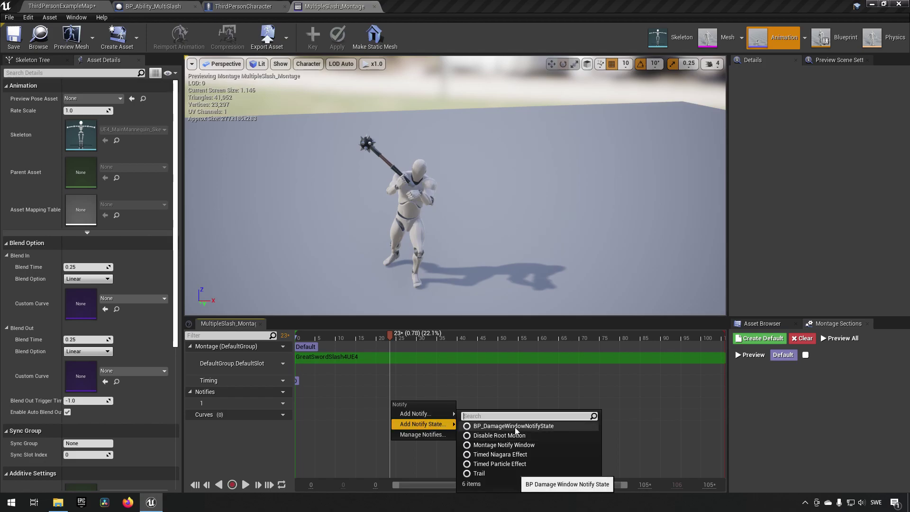
pyautogui.click(515, 428)
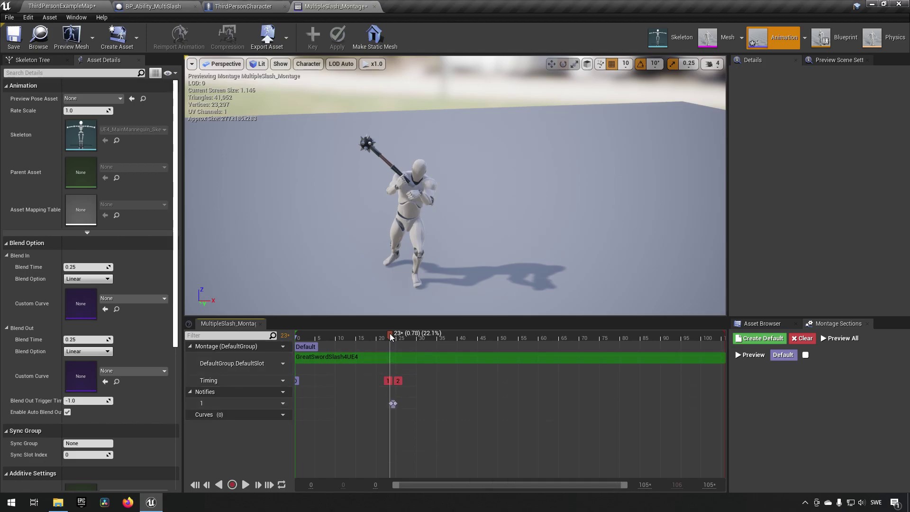
pyautogui.moveTo(392, 336); pyautogui.dragTo(438, 343)
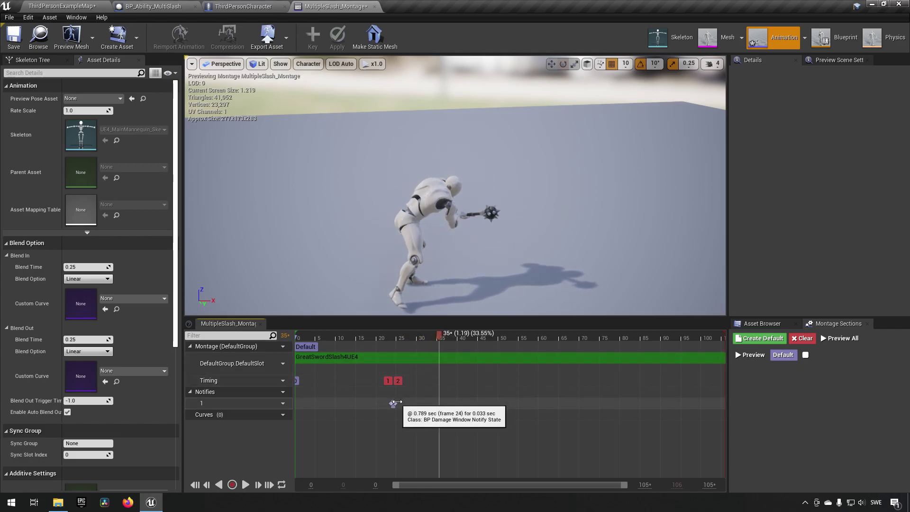
pyautogui.moveTo(399, 404); pyautogui.dragTo(425, 402)
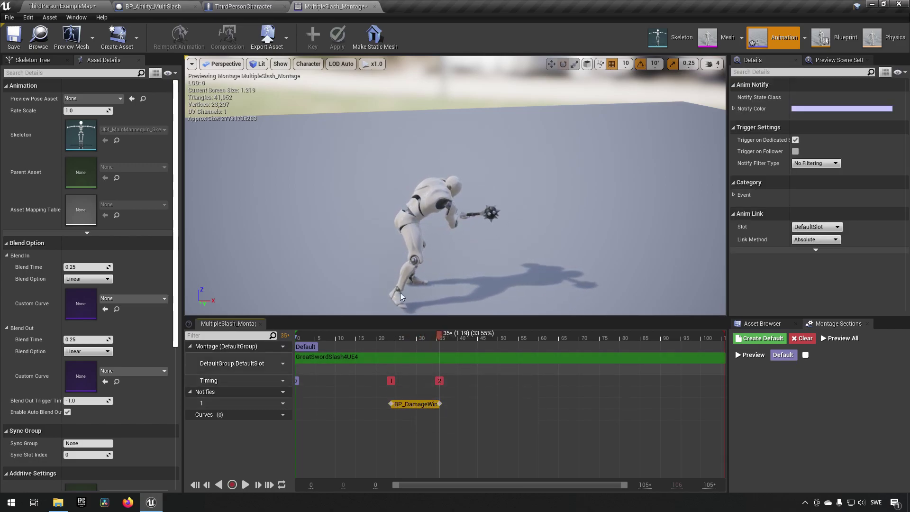
# Step: Play-test the level, firing a single slash and the multi-slash, then return to MultipleSlash_Montage
pyautogui.click(69, 5)
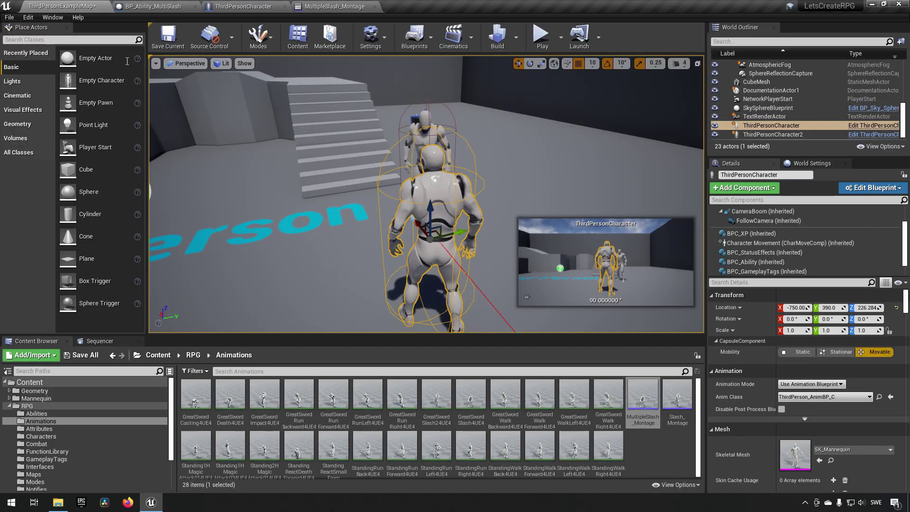
pyautogui.click(542, 35)
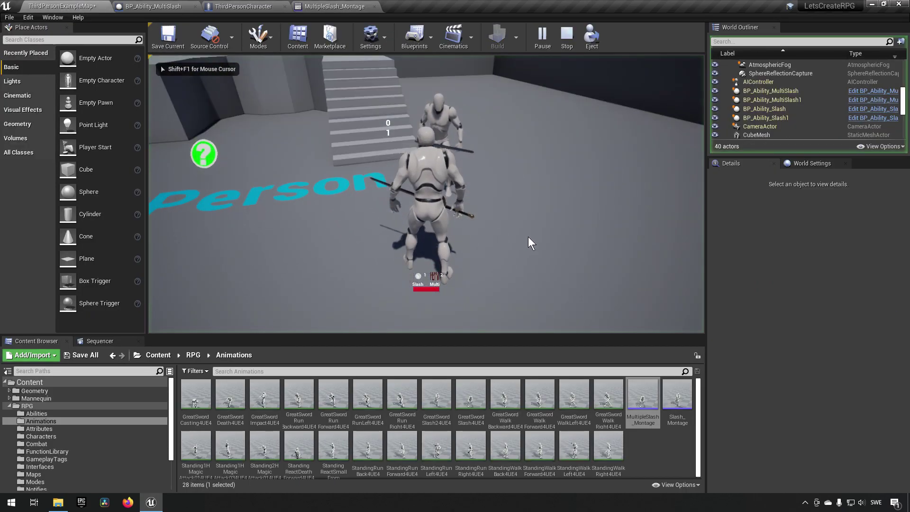
pyautogui.press('1')
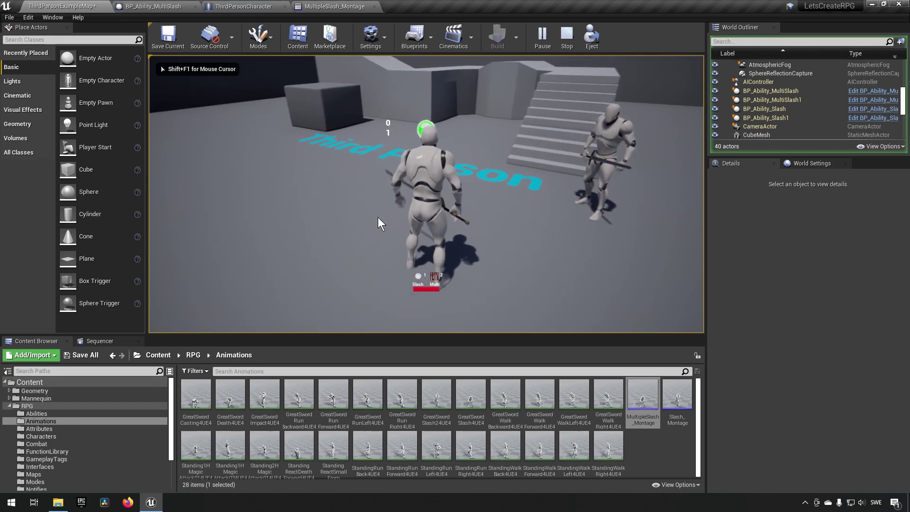
pyautogui.press('2')
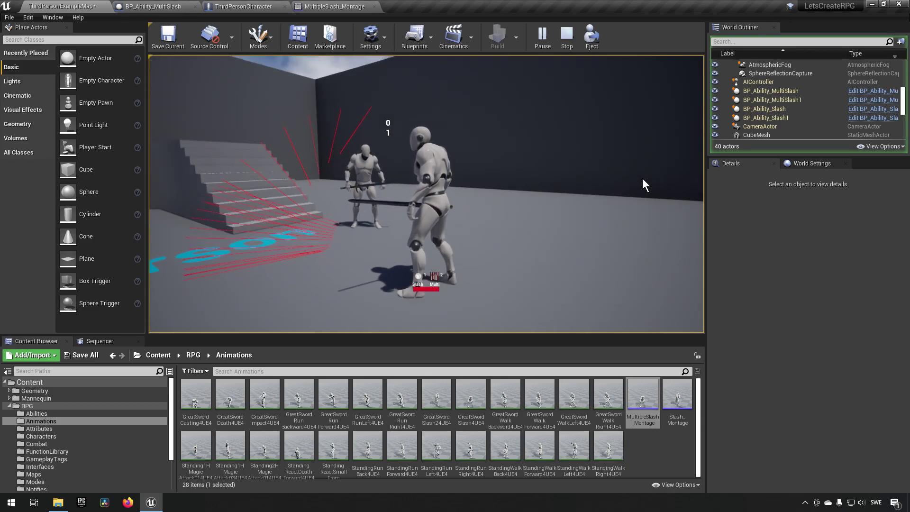
pyautogui.press('Escape')
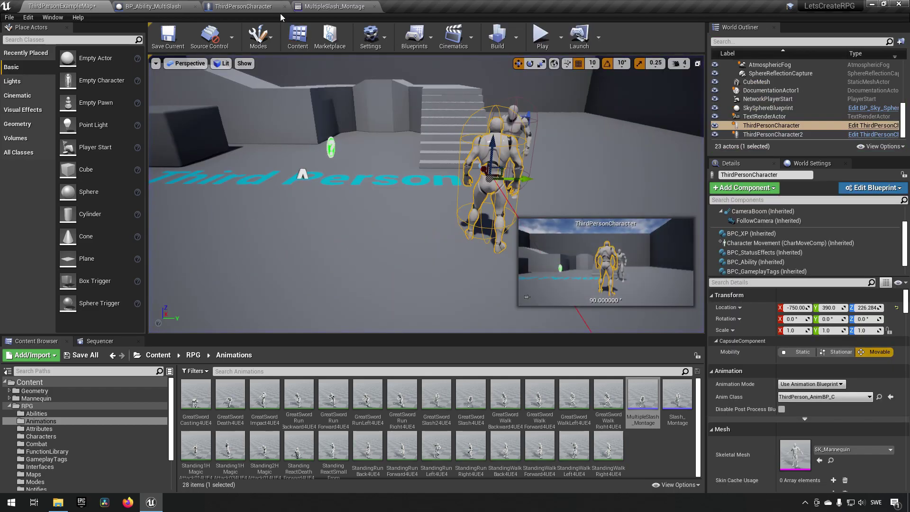
pyautogui.click(312, 6)
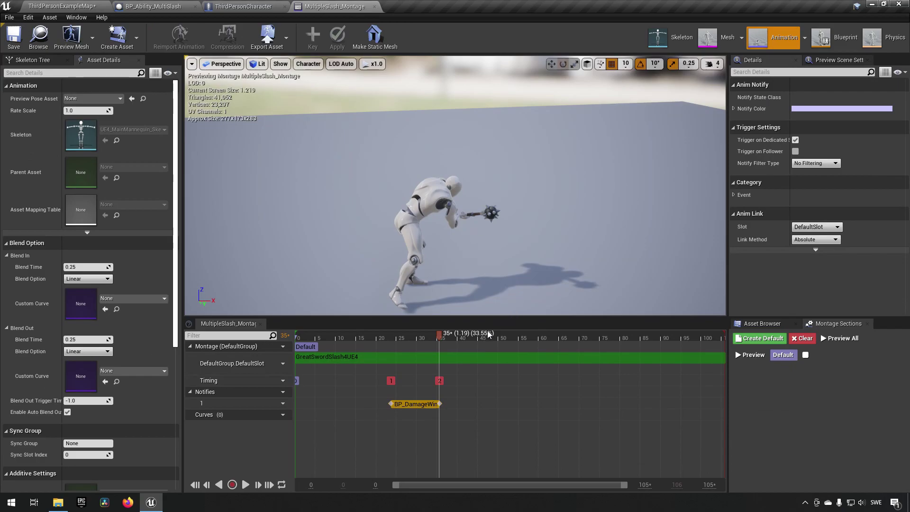
# Step: Add a second BP_DamageWindowNotifyState at frame 49, stretched to about frame 55
pyautogui.moveTo(441, 337); pyautogui.dragTo(494, 339)
pyautogui.rightClick(496, 403)
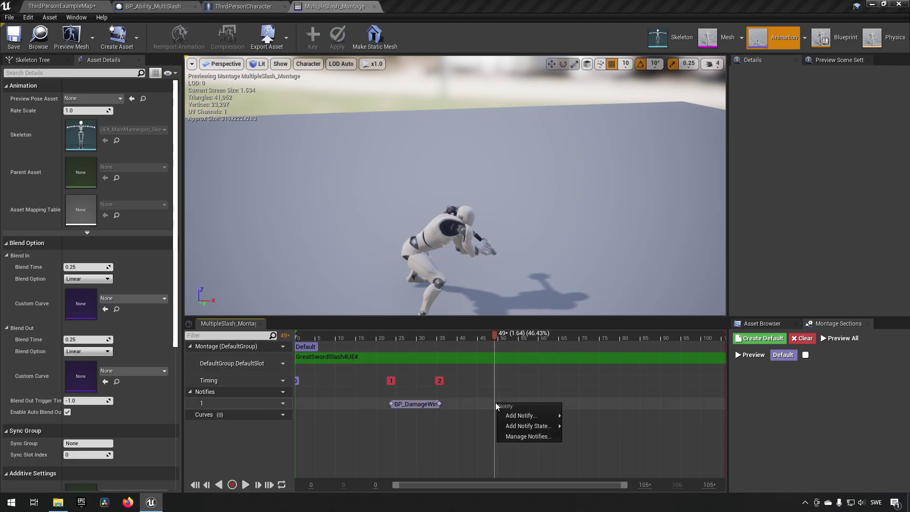
pyautogui.moveTo(545, 425)
pyautogui.click(592, 426)
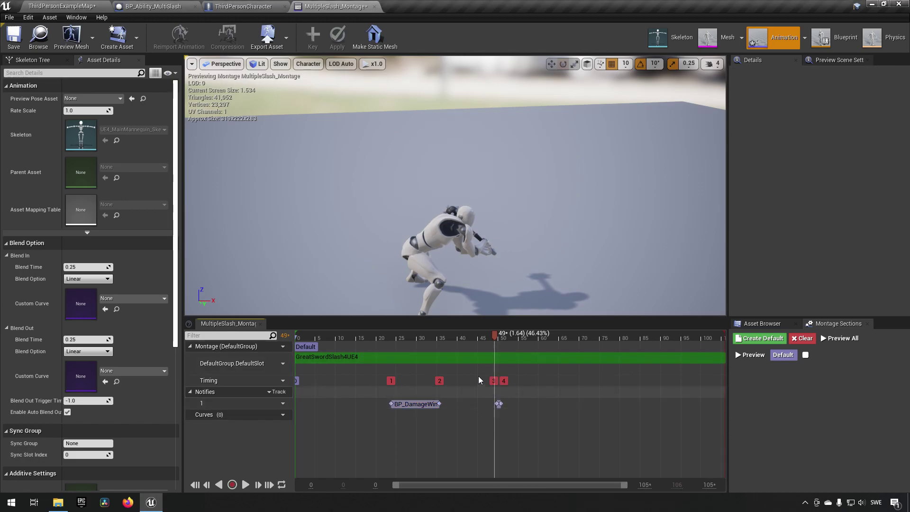
pyautogui.moveTo(498, 340); pyautogui.dragTo(528, 347)
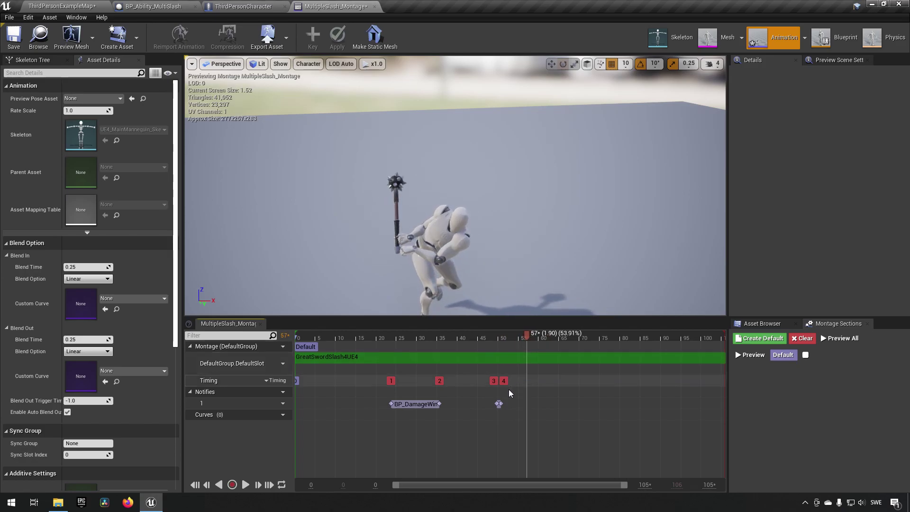
pyautogui.moveTo(500, 403); pyautogui.dragTo(521, 404)
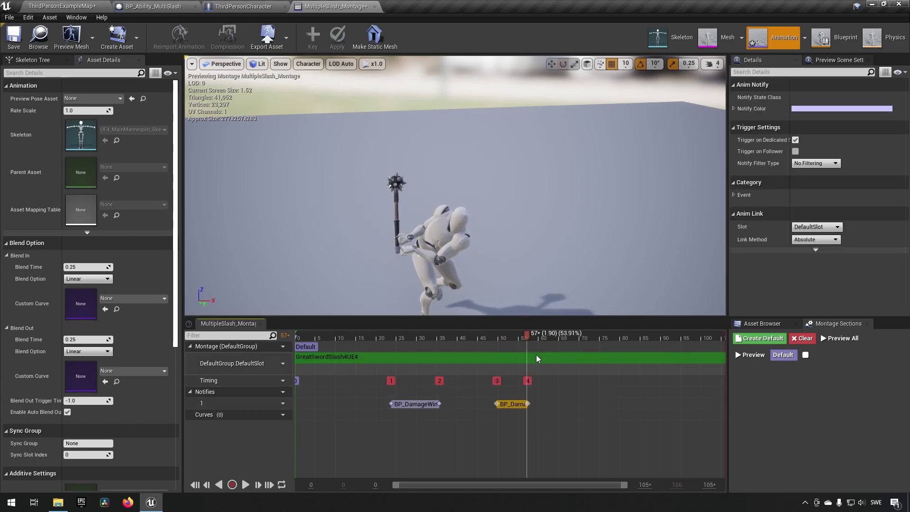
# Step: Add a third damage-window notify state at frame 73, lengthened to about frame 82
pyautogui.moveTo(528, 339); pyautogui.dragTo(595, 347)
pyautogui.rightClick(596, 402)
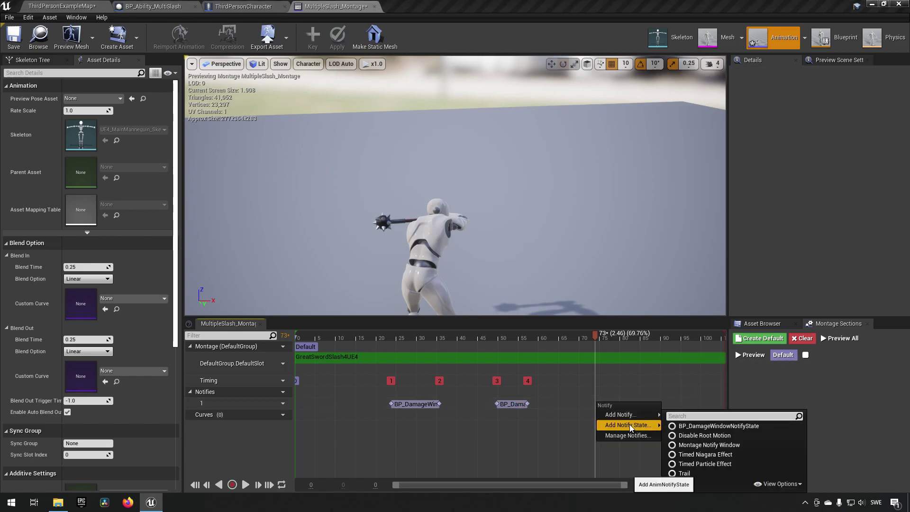
pyautogui.click(719, 428)
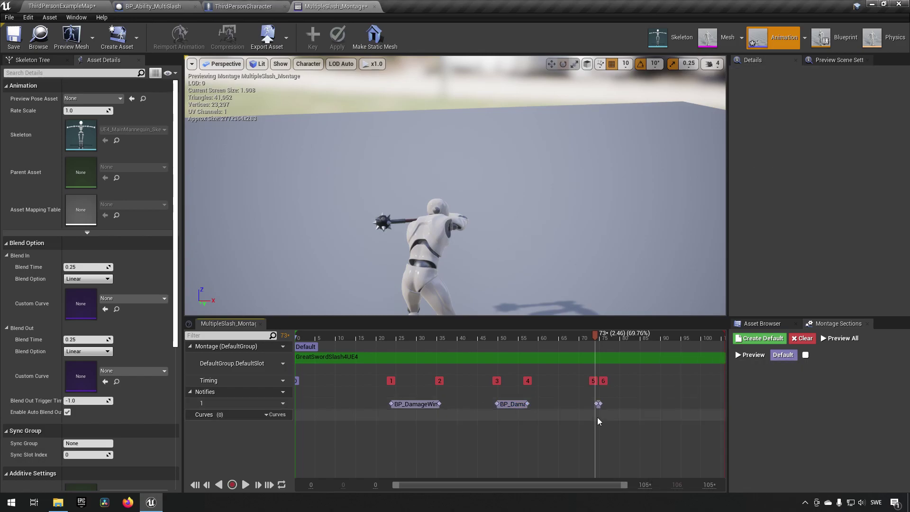
pyautogui.moveTo(548, 255); pyautogui.dragTo(581, 297, button='right')
pyautogui.moveTo(598, 336); pyautogui.dragTo(637, 340)
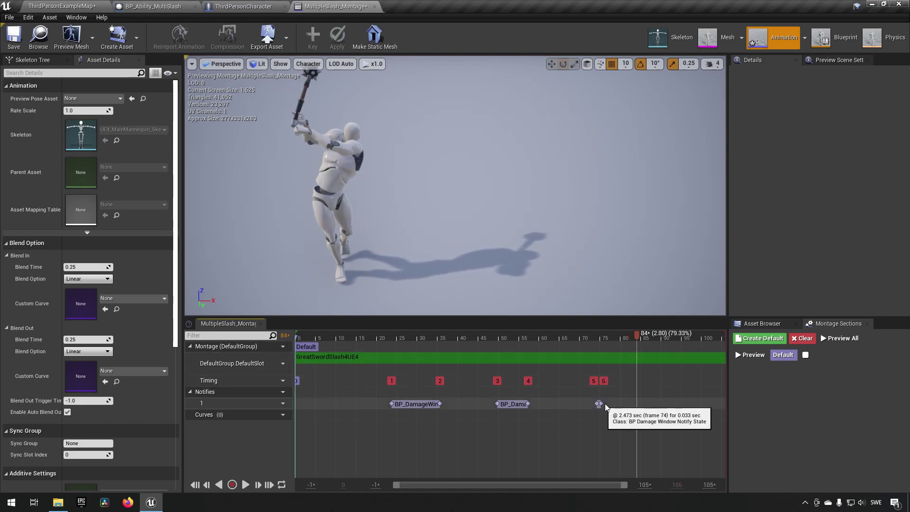
pyautogui.moveTo(607, 403); pyautogui.dragTo(632, 400)
pyautogui.click(635, 402)
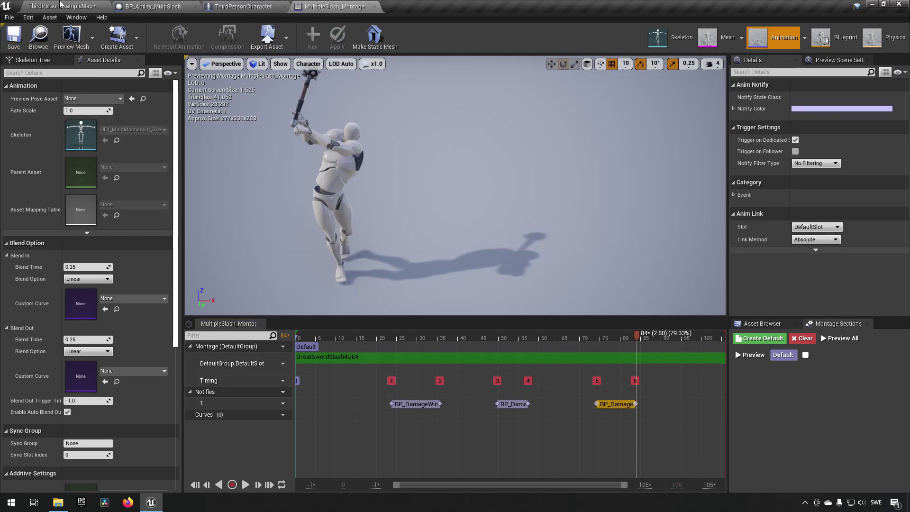
pyautogui.click(61, 6)
# Step: In the running game, run the character forward and trigger the multi-slash attack
pyautogui.click(542, 36)
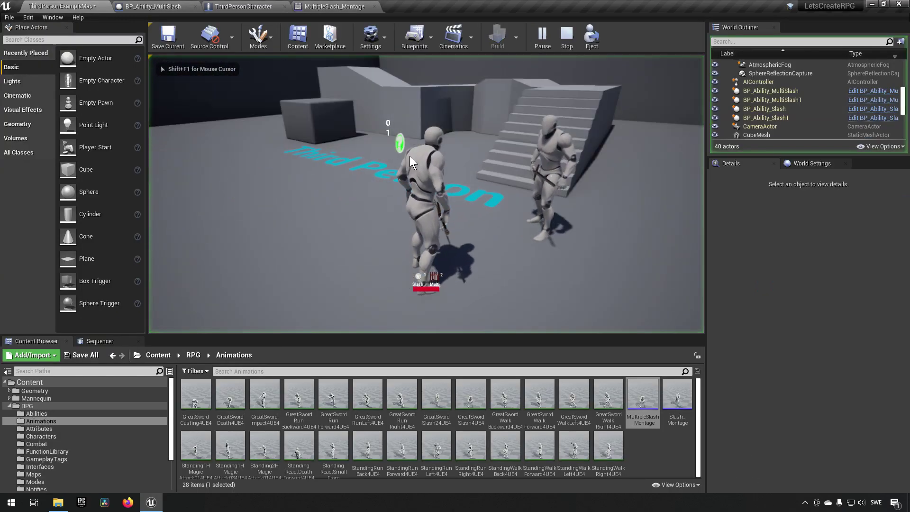
pyautogui.press('w')
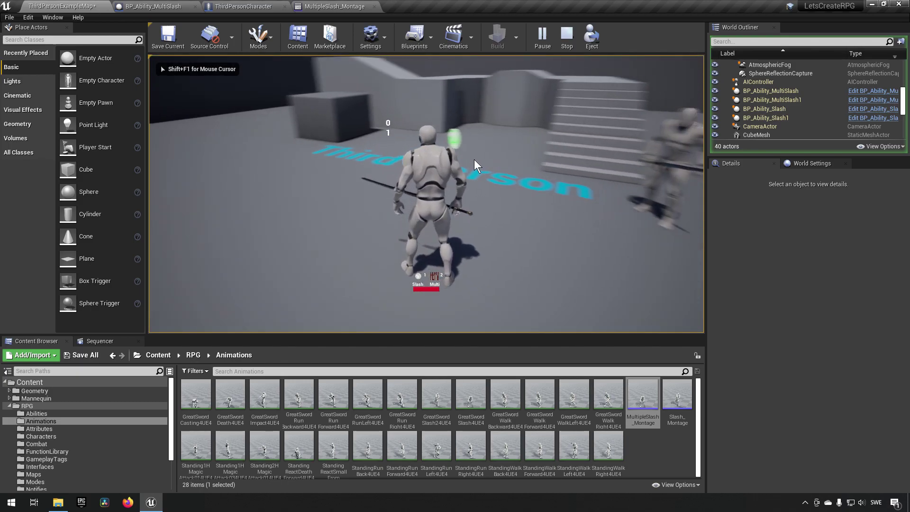
pyautogui.press('2')
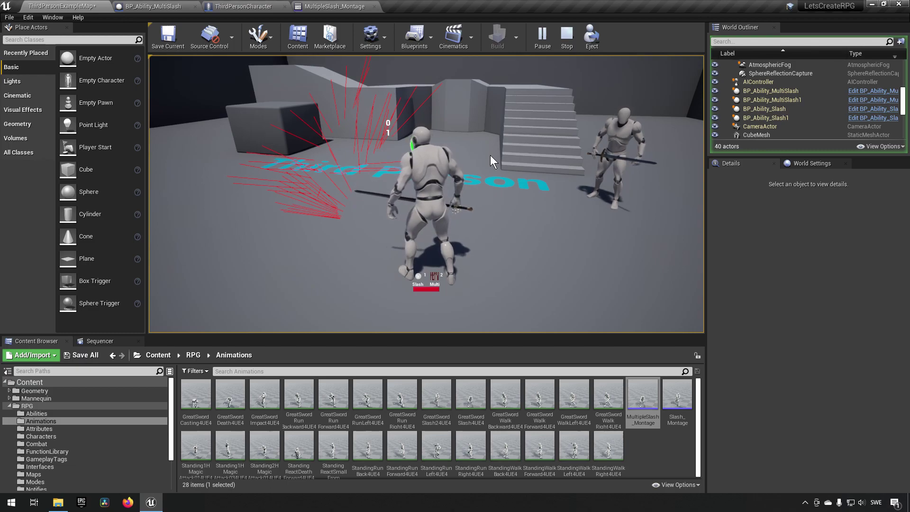
# Step: Stop the play session and frame ThirdPersonCharacter in the viewport
pyautogui.press('Escape')
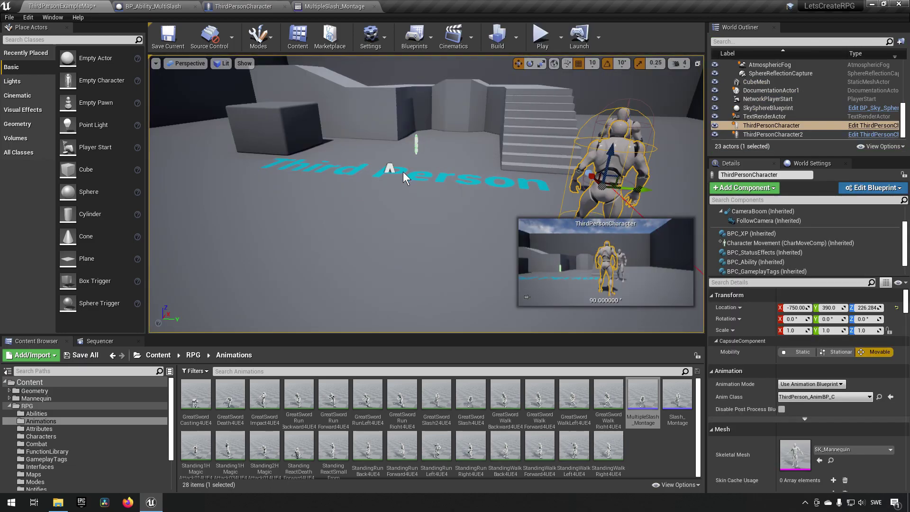
pyautogui.press('f')
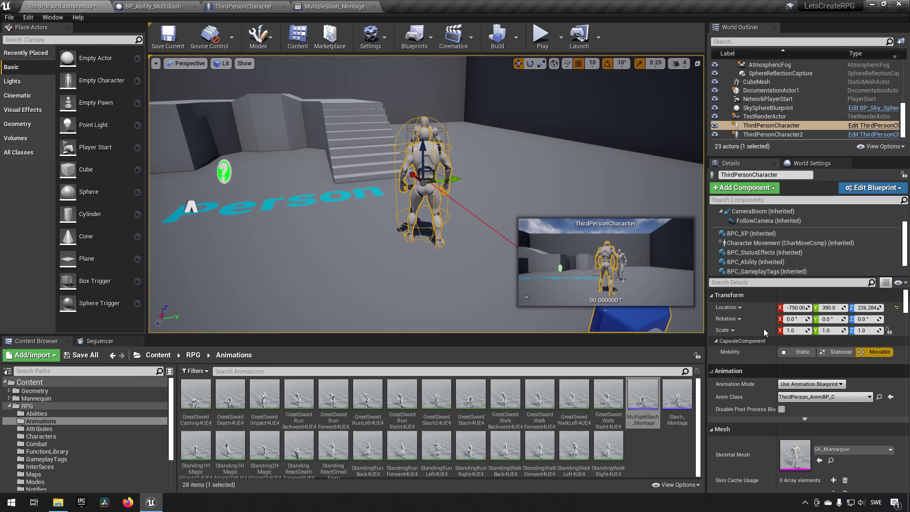
# Step: Open ThirdPerson_AnimBP through the ThirdPersonCharacter mesh's Anim Class
pyautogui.click(869, 126)
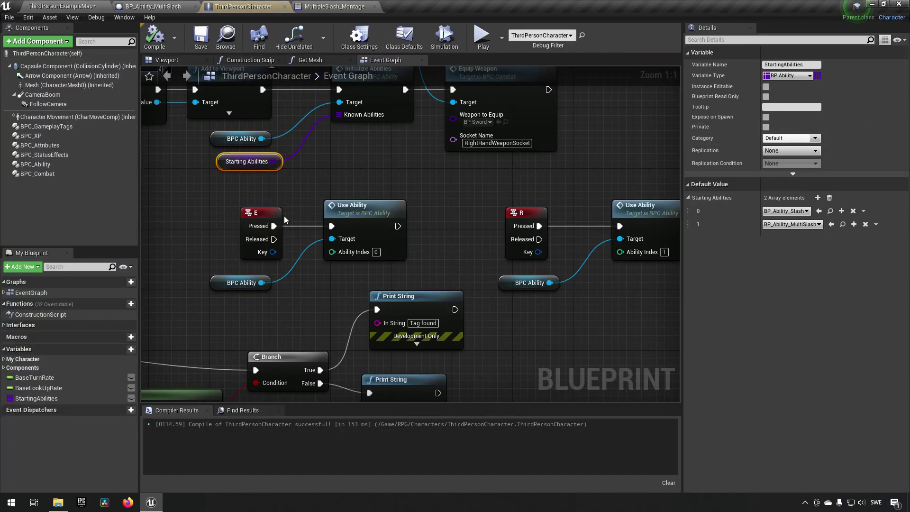
pyautogui.click(71, 86)
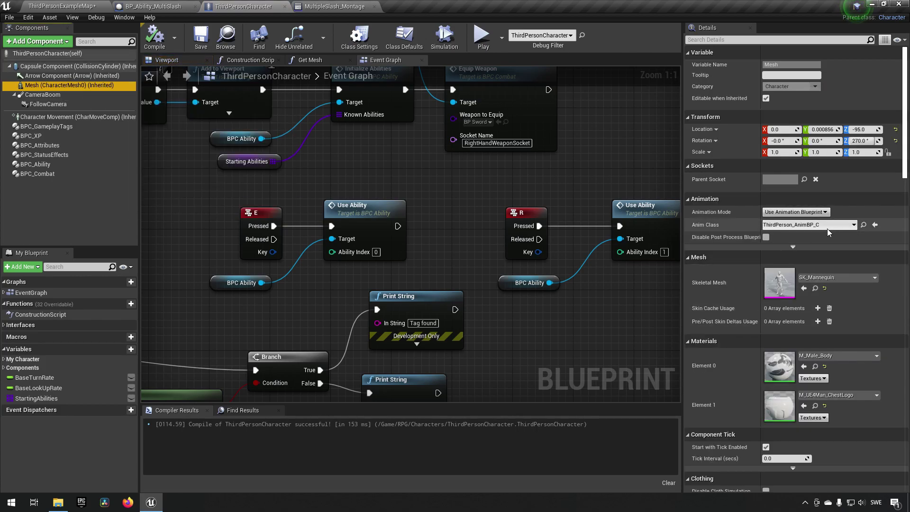
pyautogui.click(864, 225)
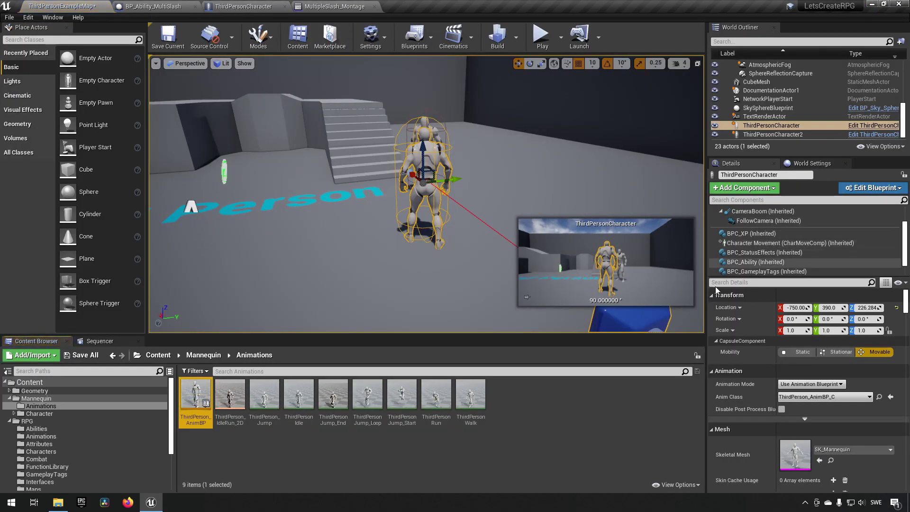
pyautogui.doubleClick(195, 395)
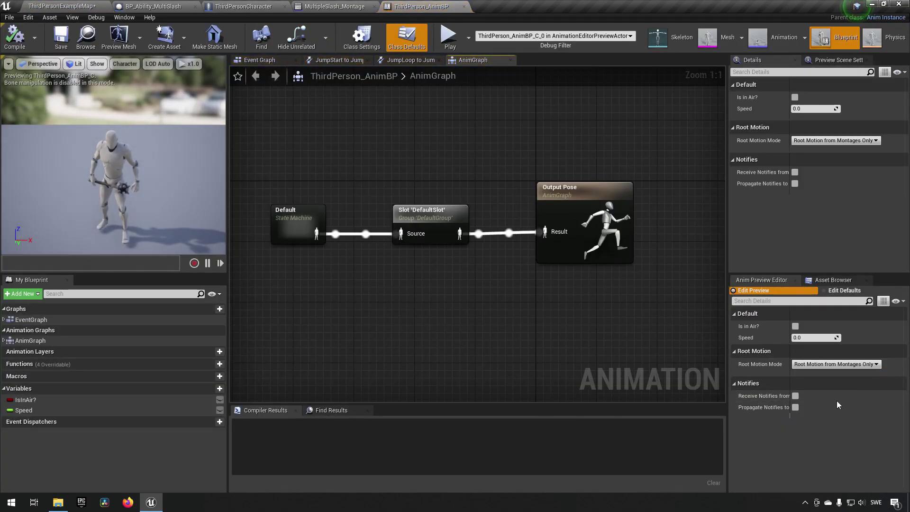
# Step: Confirm Root Motion Mode is Root Motion from Montages Only, compile, and close the AnimBP
pyautogui.click(874, 365)
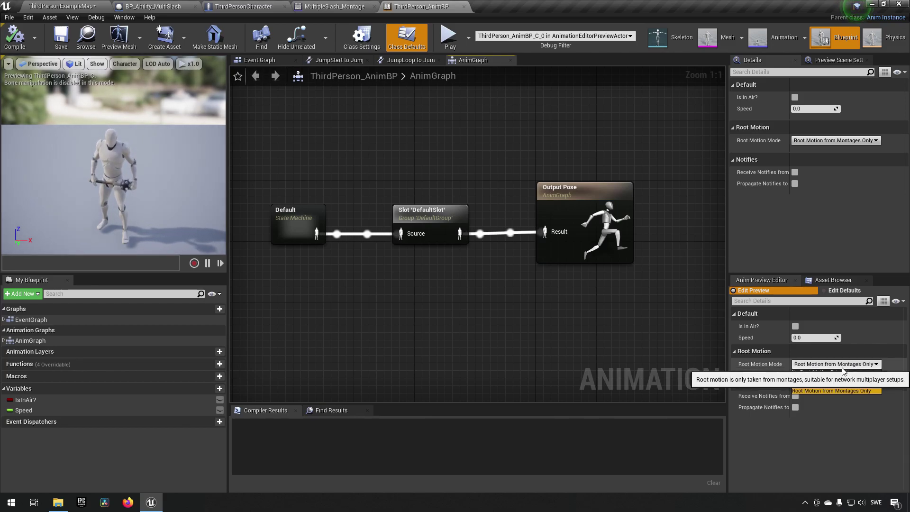
pyautogui.click(815, 461)
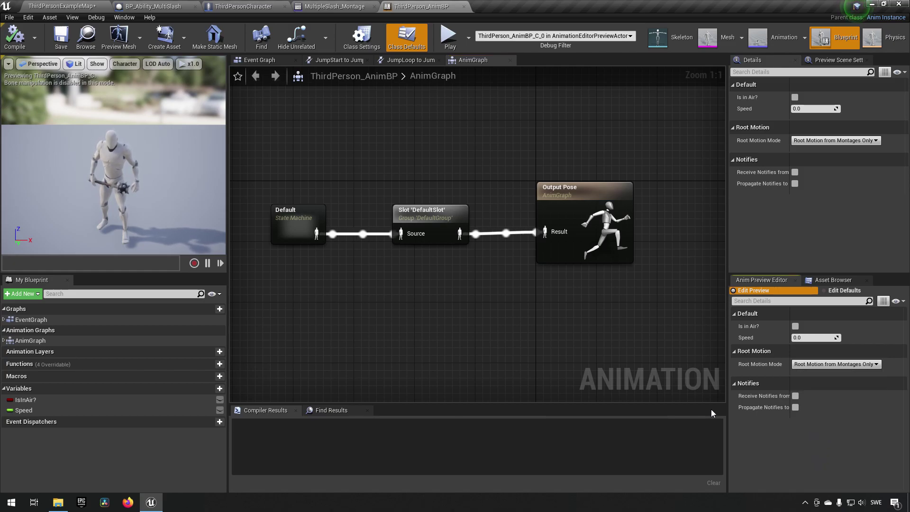
pyautogui.click(14, 36)
pyautogui.middleClick(432, 5)
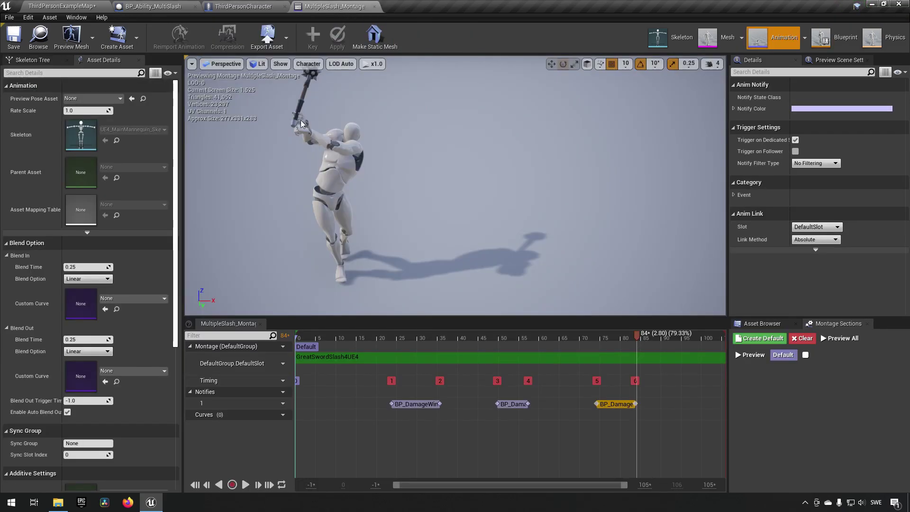
# Step: Open the GreatSwordSlash4UE4 animation from the RPG Animations folder
pyautogui.click(71, 7)
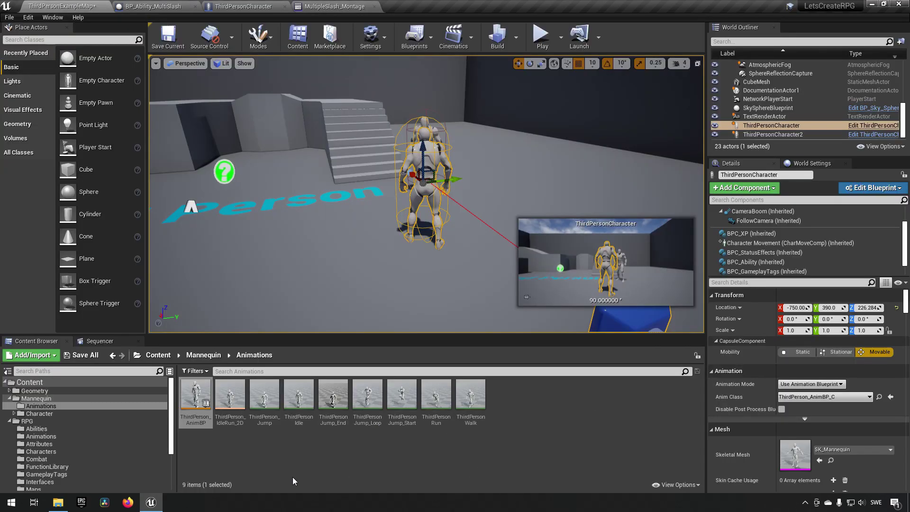
pyautogui.click(53, 435)
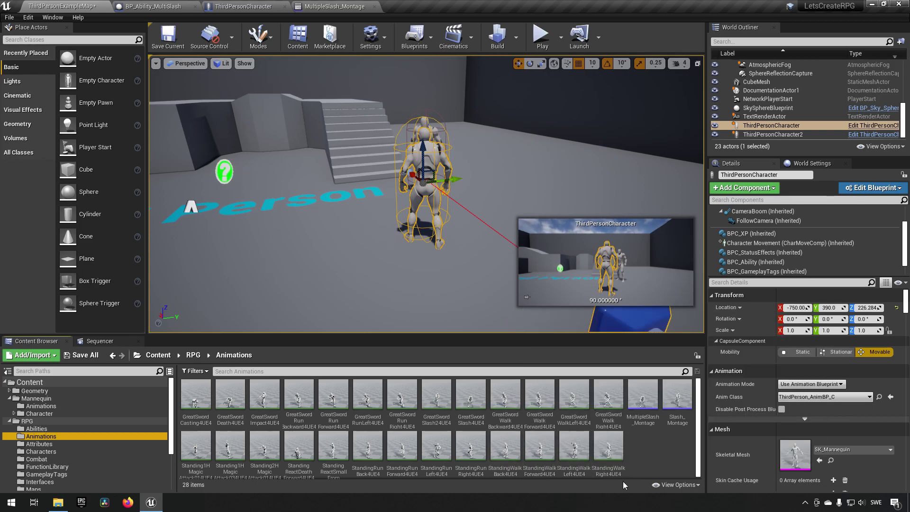
pyautogui.doubleClick(469, 401)
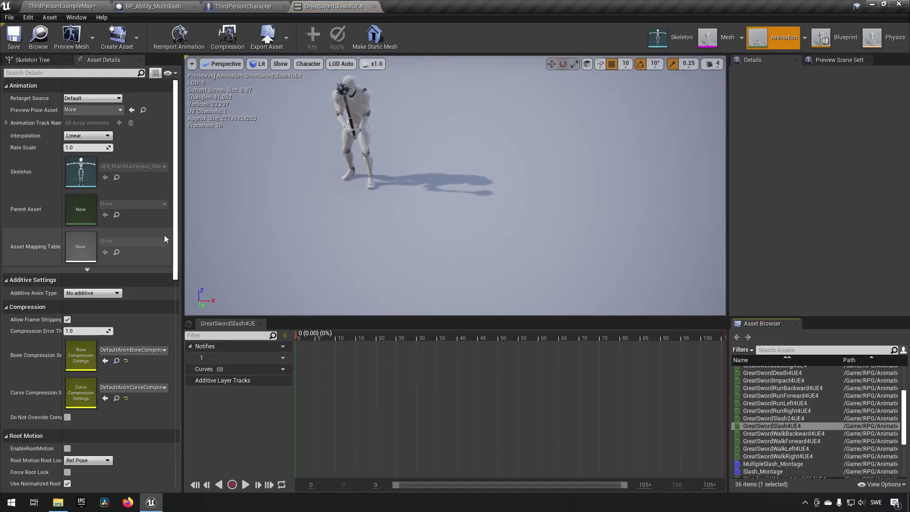
# Step: Enable root motion on GreatSwordSlash4UE4 and preview the slash carrying the character forward
pyautogui.moveTo(431, 165); pyautogui.dragTo(431, 186, button='right')
pyautogui.click(246, 484)
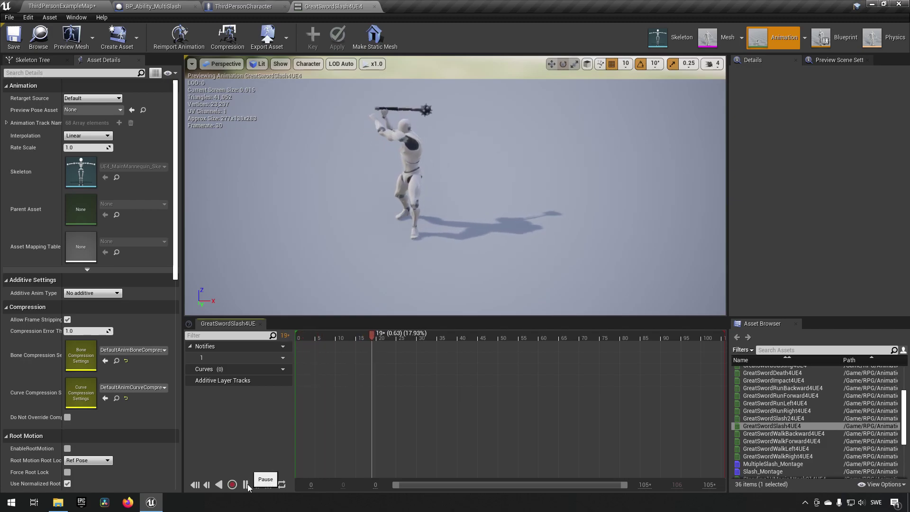
pyautogui.click(245, 483)
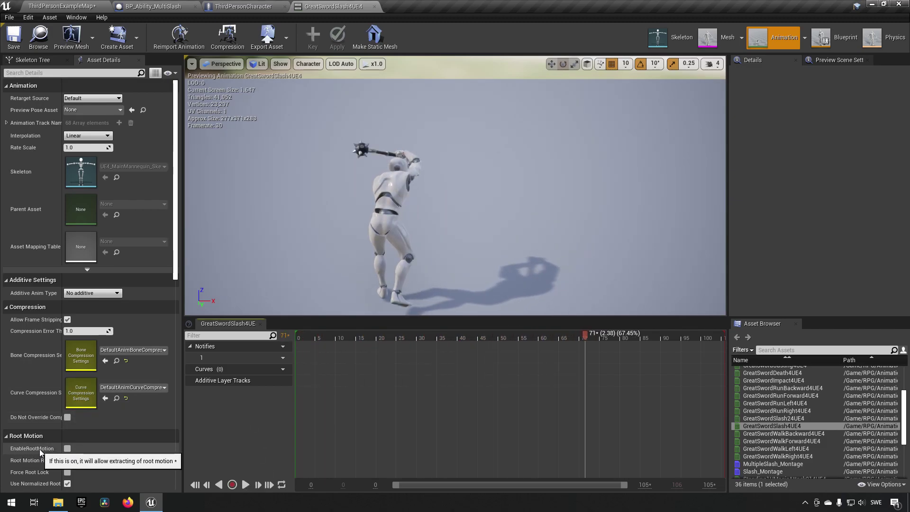
pyautogui.click(68, 448)
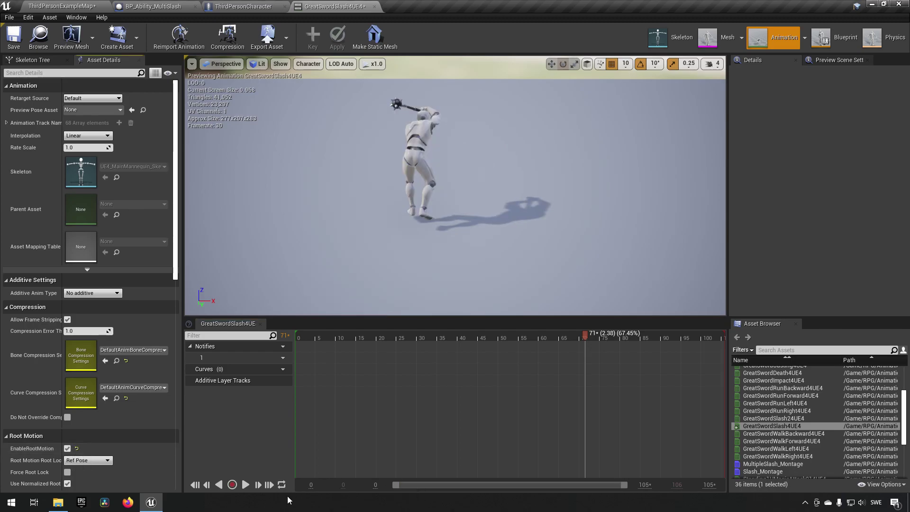
pyautogui.click(246, 484)
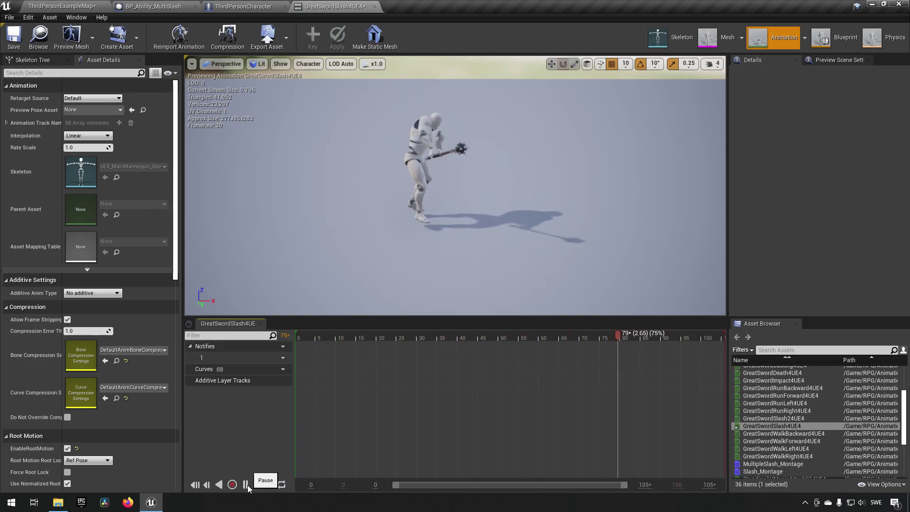
pyautogui.click(247, 485)
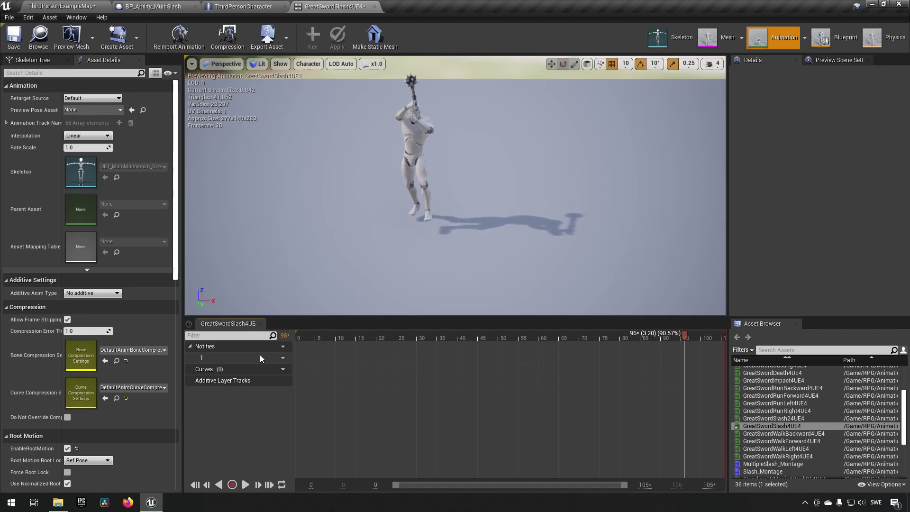
# Step: Start a play session, trigger the multi-slash and run the character toward the stairs
pyautogui.click(62, 6)
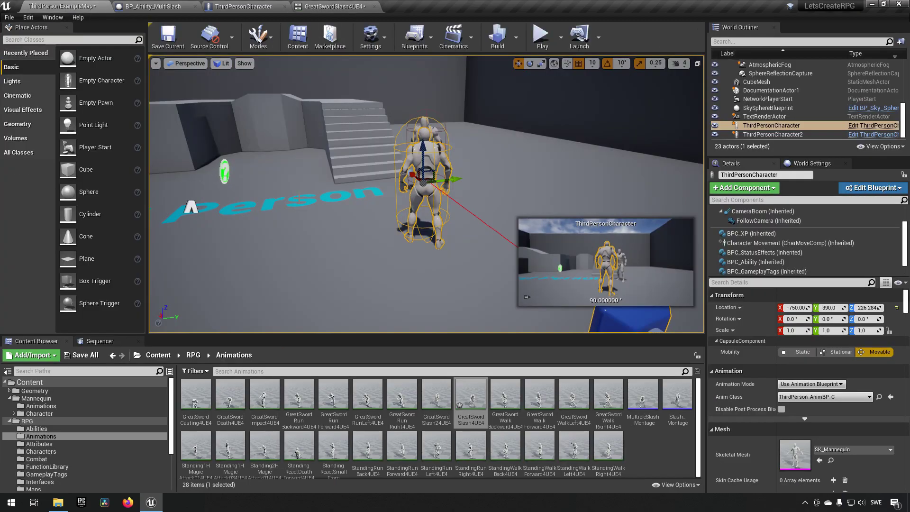
pyautogui.click(541, 35)
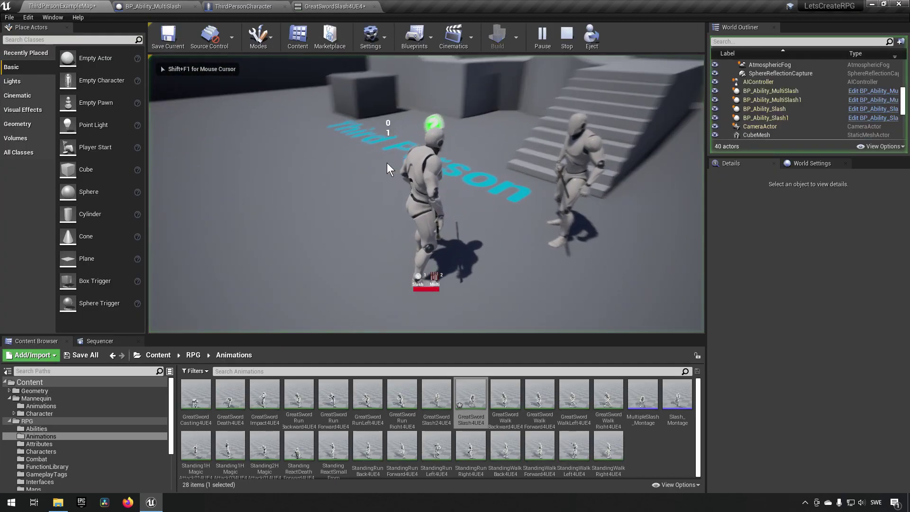
pyautogui.press('2')
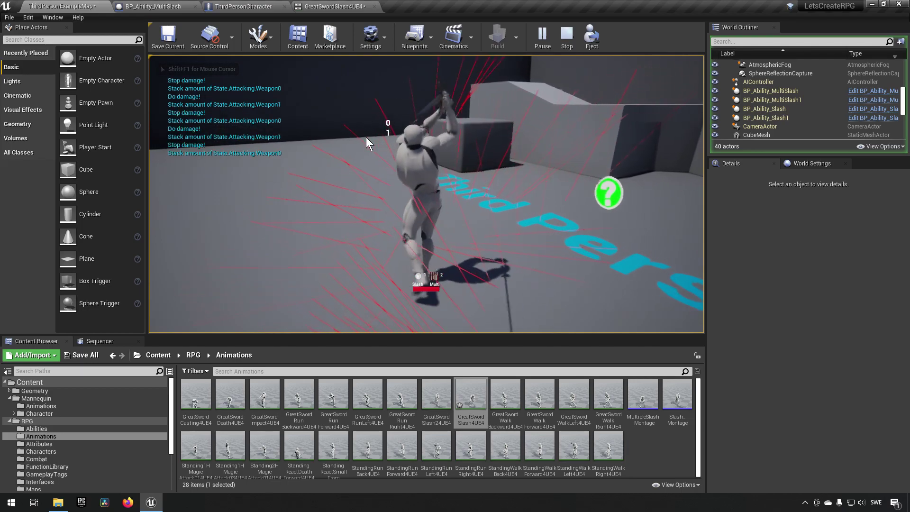
pyautogui.press('w')
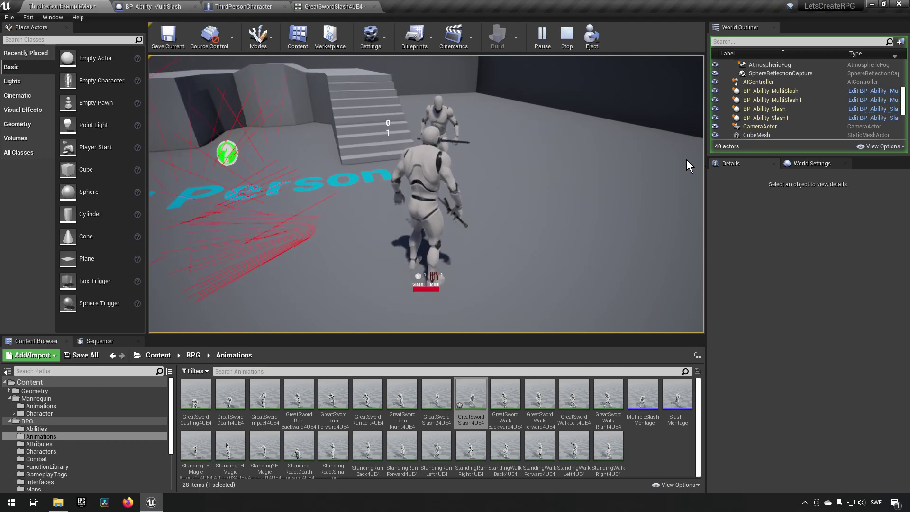
# Step: Watch ThirdPersonCharacter2's health attributes while slashing it below 100, then stop playing
pyautogui.scroll(-8, 806, 113)
pyautogui.click(807, 116)
pyautogui.click(808, 126)
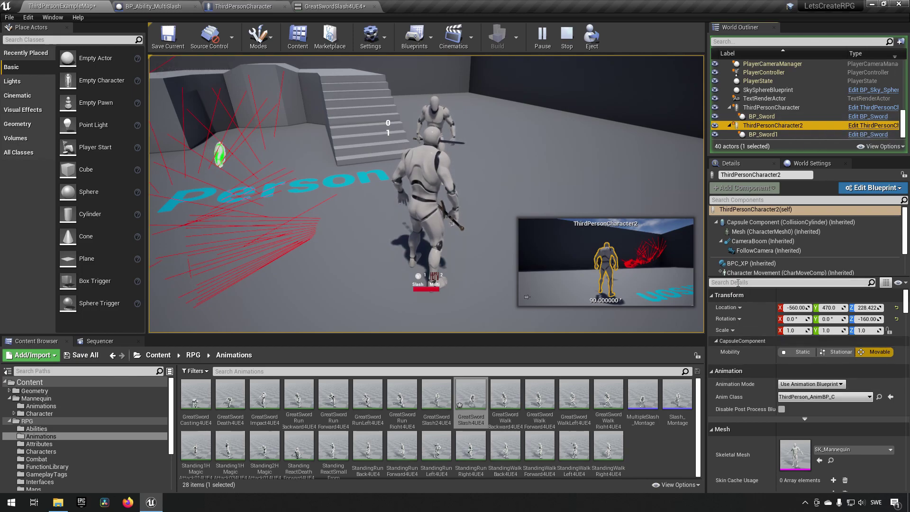
pyautogui.scroll(-3, 771, 231)
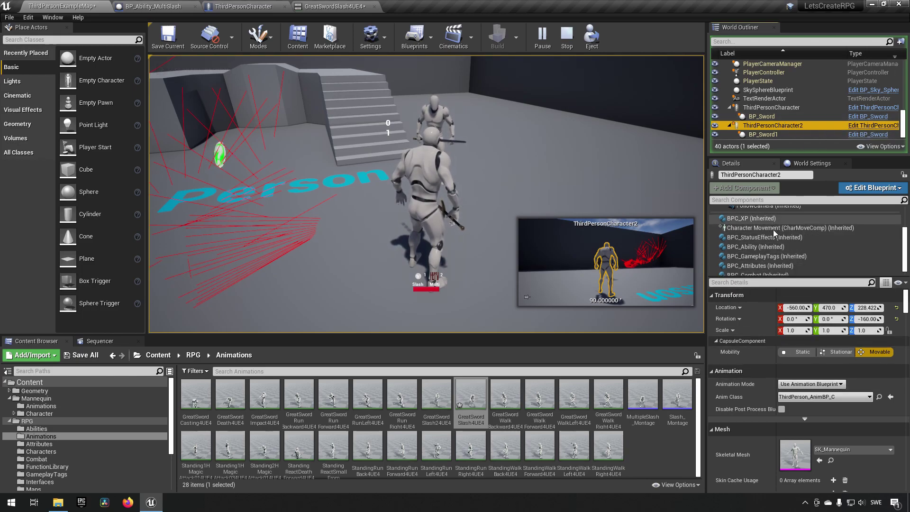
pyautogui.click(771, 265)
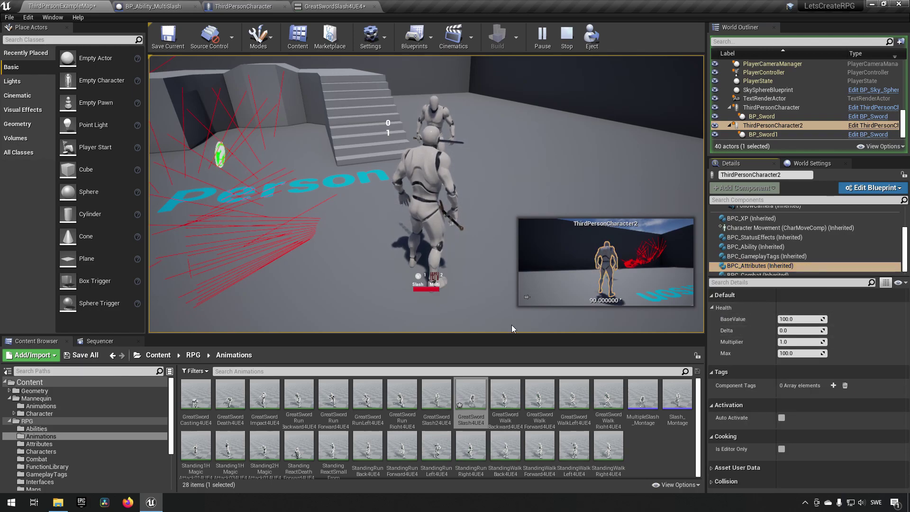
pyautogui.click(485, 181)
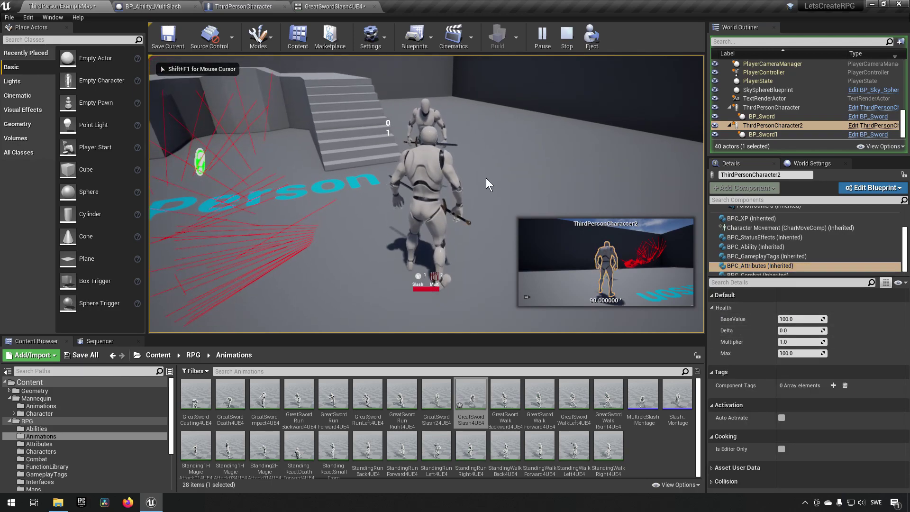
pyautogui.press('1')
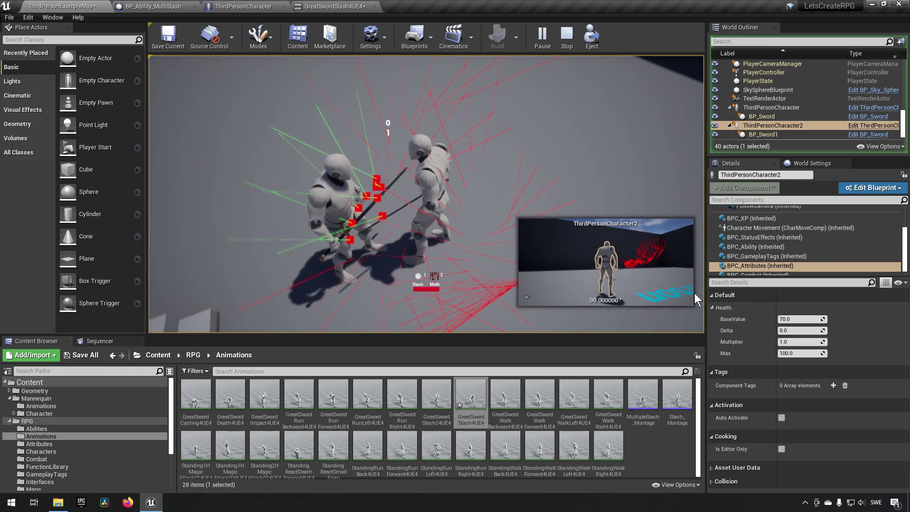
pyautogui.press('Escape')
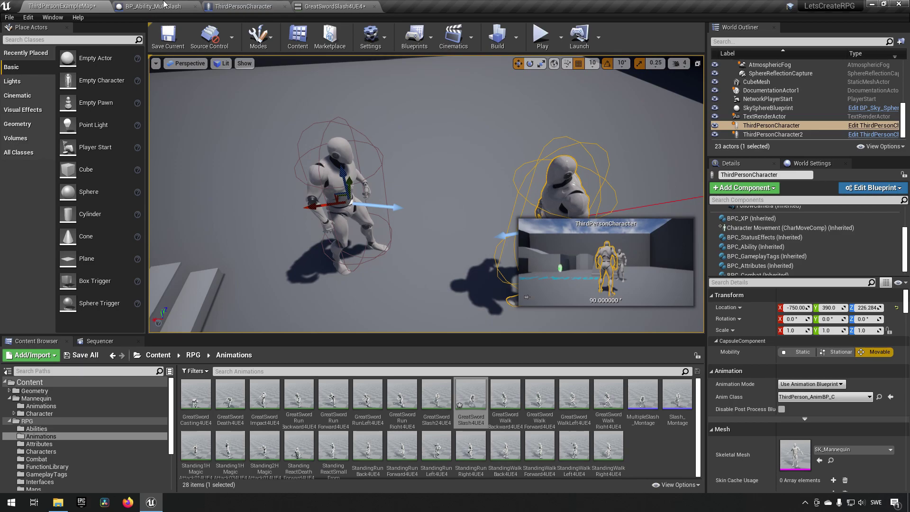
# Step: Open BPC_Combat and review its StartDamageDetection and StopDamageDetection events
pyautogui.click(58, 456)
pyautogui.doubleClick(193, 400)
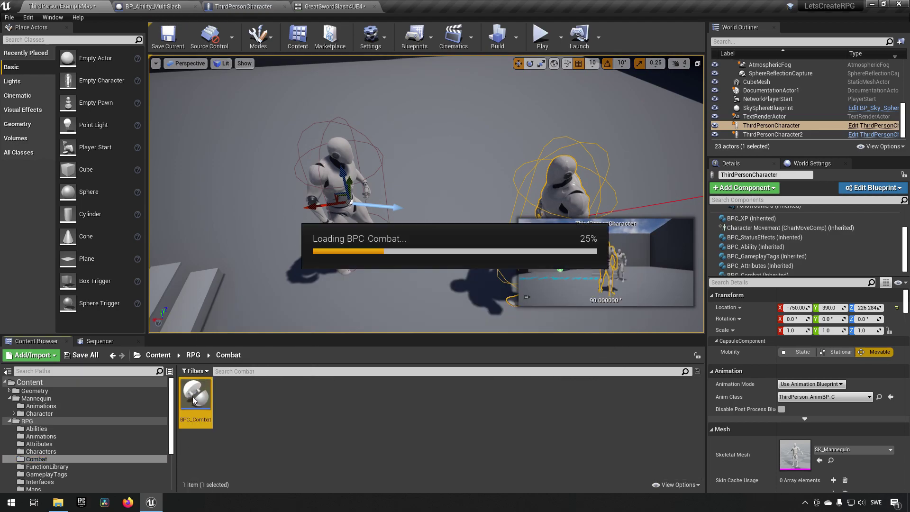
pyautogui.scroll(2, 615, 181)
pyautogui.scroll(-2, 504, 172)
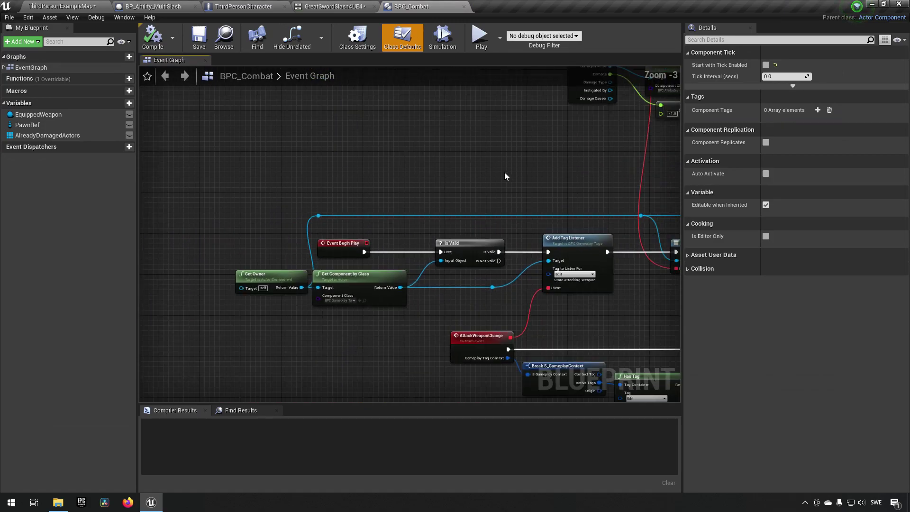
pyautogui.scroll(-3, 504, 172)
pyautogui.moveTo(505, 297); pyautogui.dragTo(487, 264, button='right')
pyautogui.scroll(3, 413, 222)
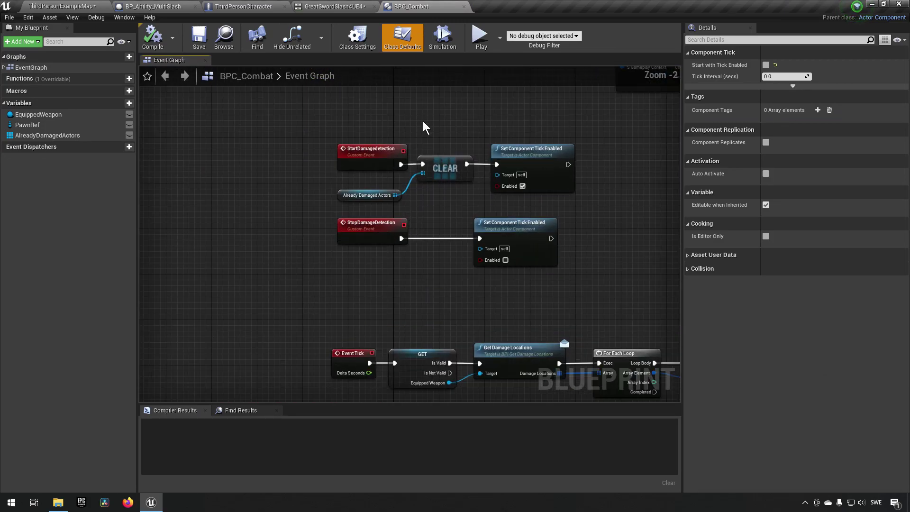
pyautogui.moveTo(424, 124); pyautogui.dragTo(432, 183, button='right')
pyautogui.moveTo(318, 179); pyautogui.dragTo(465, 269)
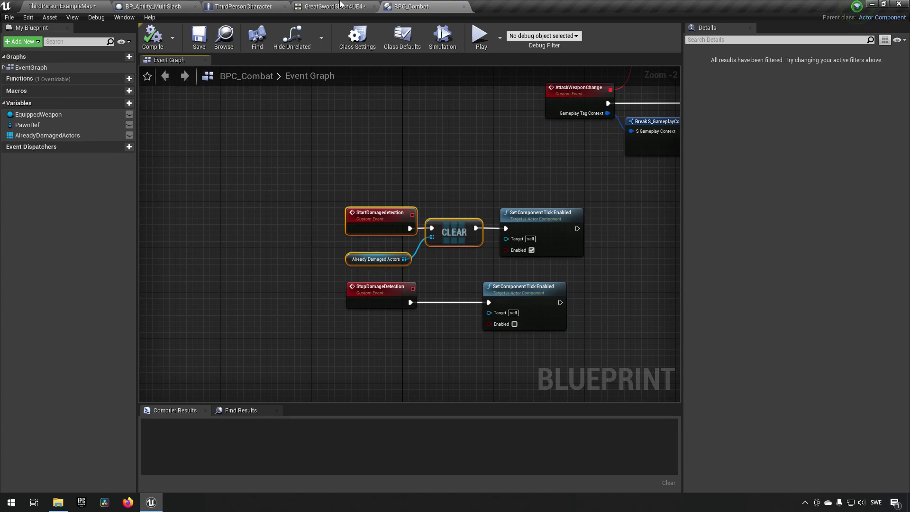
# Step: Return to the level map and show the RPG Animations folder contents
pyautogui.click(340, 5)
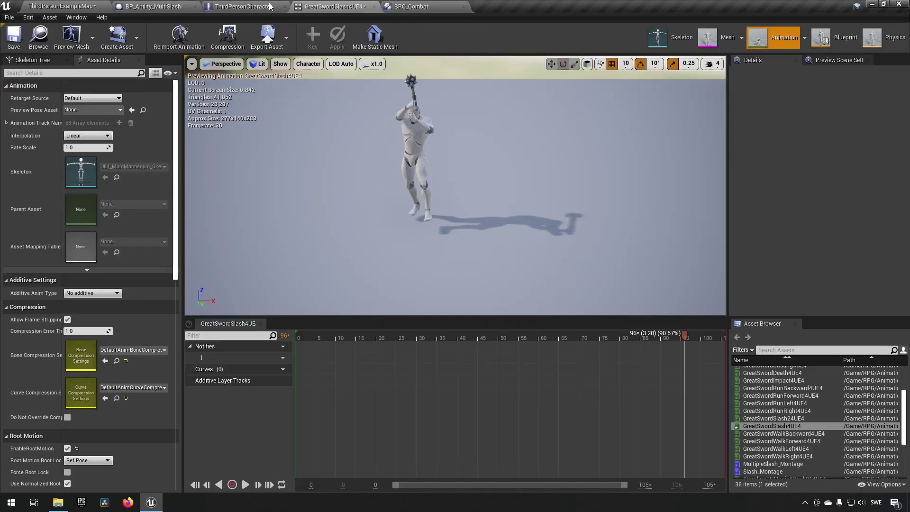
pyautogui.click(66, 6)
pyautogui.click(57, 435)
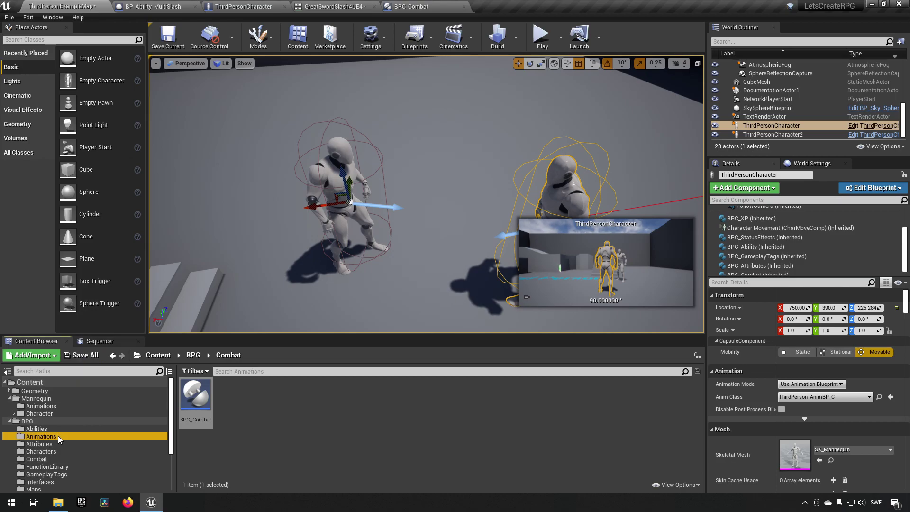
# Step: Open MultipleSlash_Montage, pause it and scrub the playhead across all three damage windows
pyautogui.doubleClick(649, 394)
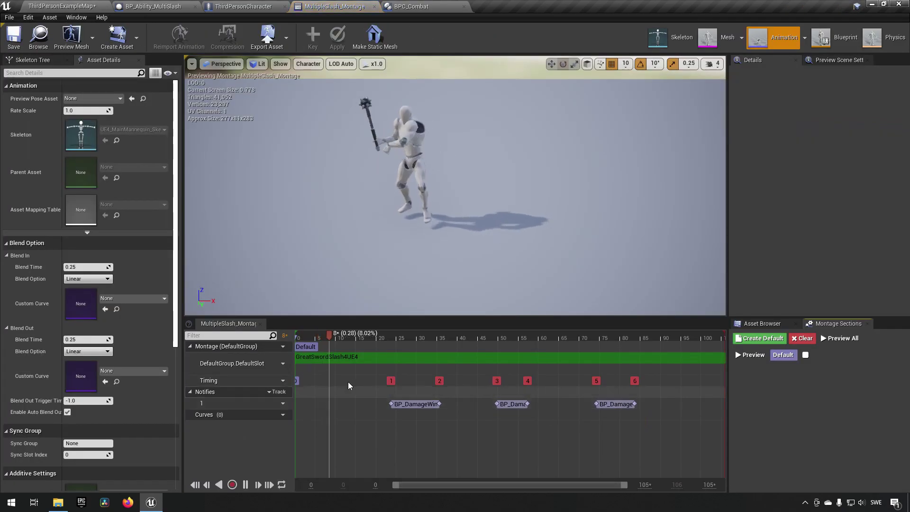
pyautogui.click(245, 484)
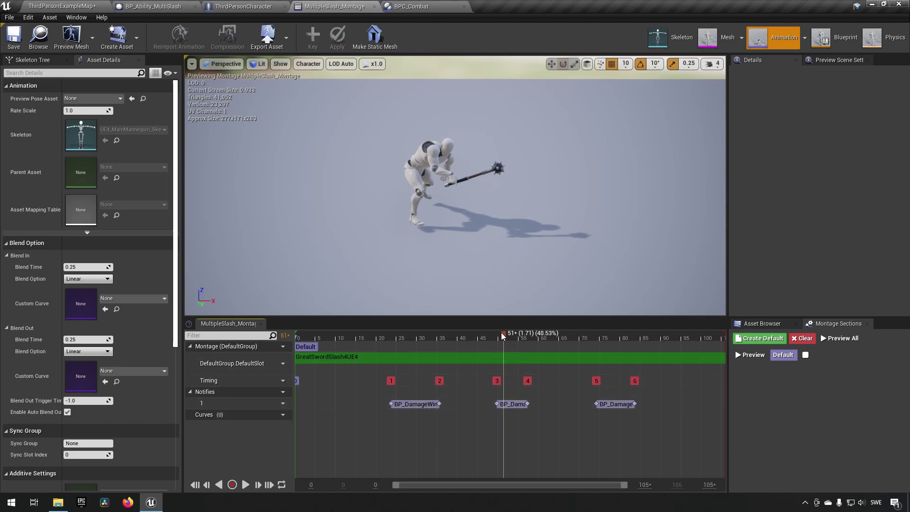
pyautogui.moveTo(503, 336); pyautogui.dragTo(410, 380)
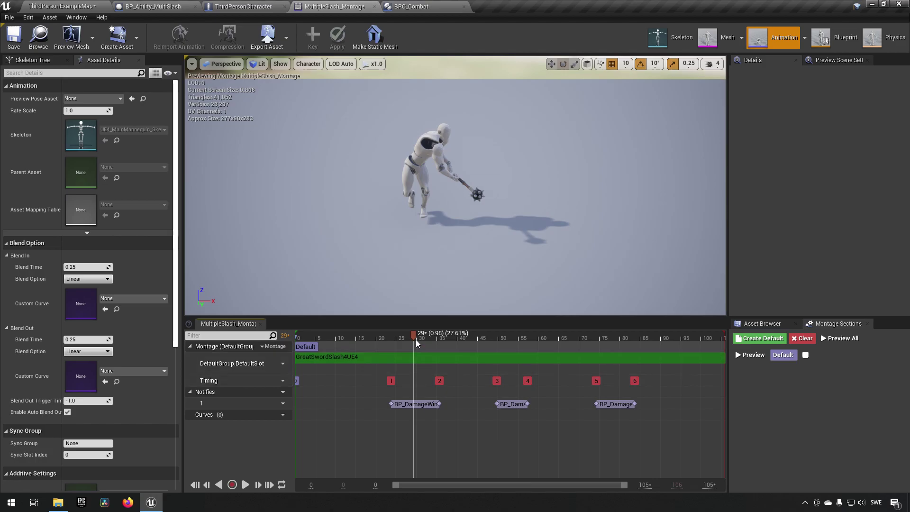
pyautogui.moveTo(416, 338); pyautogui.dragTo(388, 359)
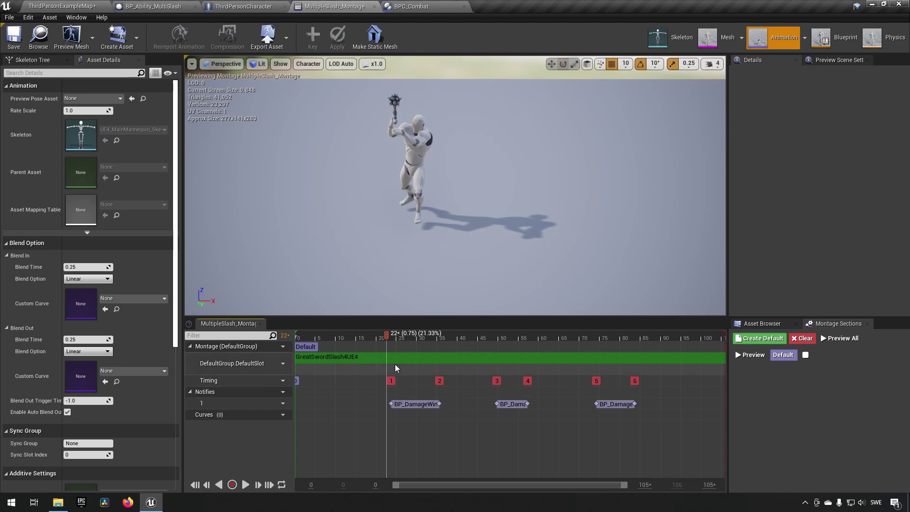
pyautogui.moveTo(390, 335); pyautogui.dragTo(636, 400)
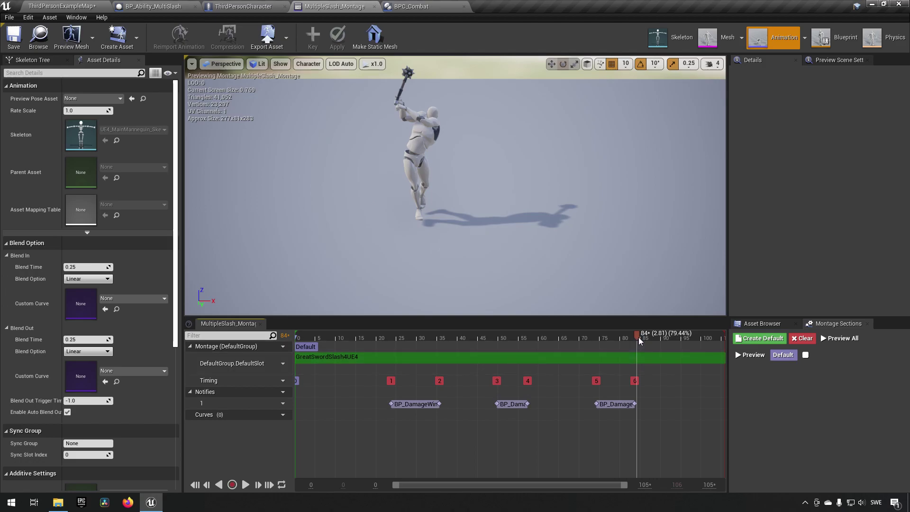
pyautogui.moveTo(635, 337); pyautogui.dragTo(273, 343)
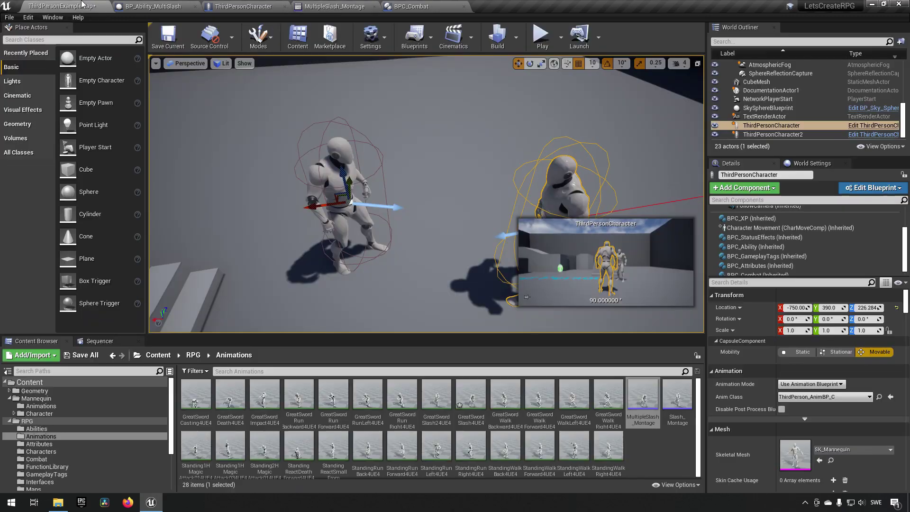
# Step: Cycle through the open editor tabs and show the RPG Abilities folder assets
pyautogui.click(61, 6)
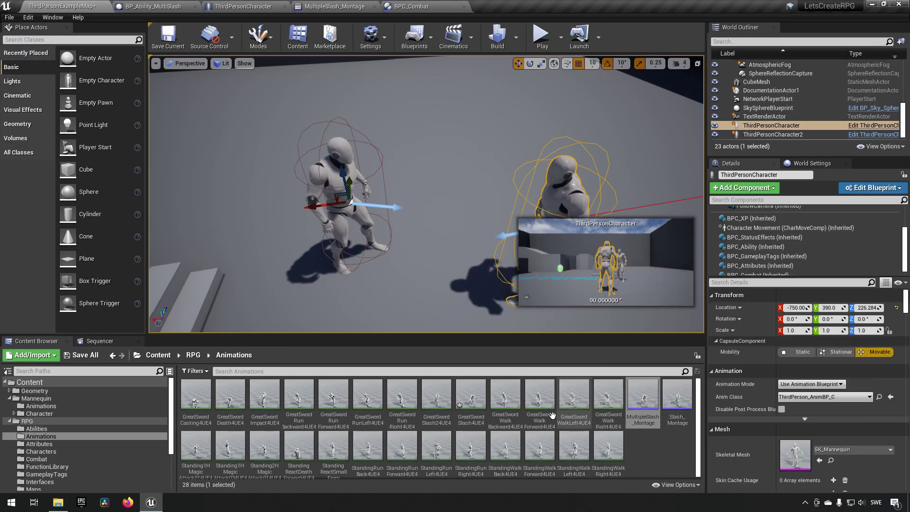
pyautogui.click(414, 6)
pyautogui.click(334, 6)
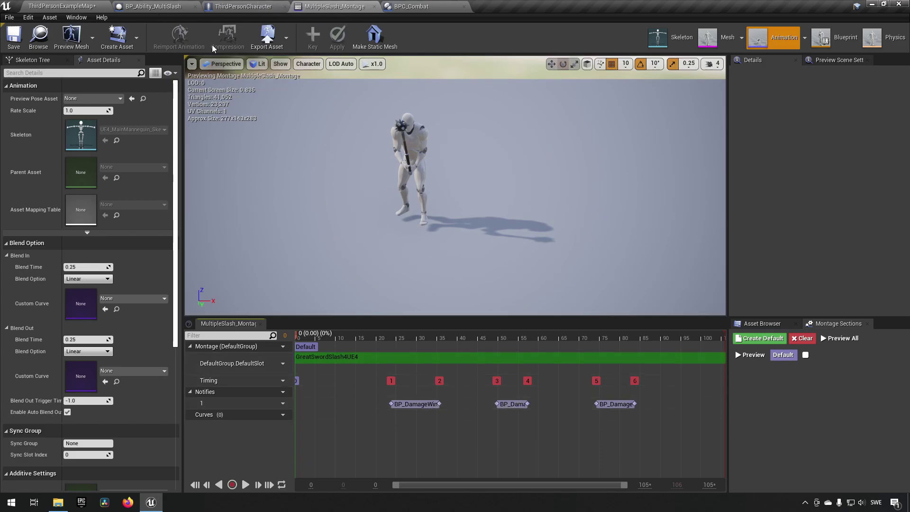
pyautogui.click(90, 7)
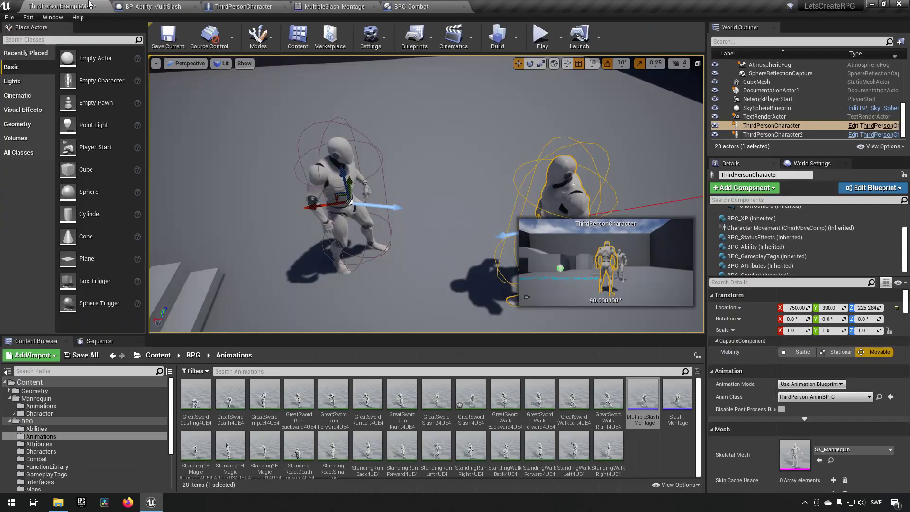
pyautogui.click(38, 428)
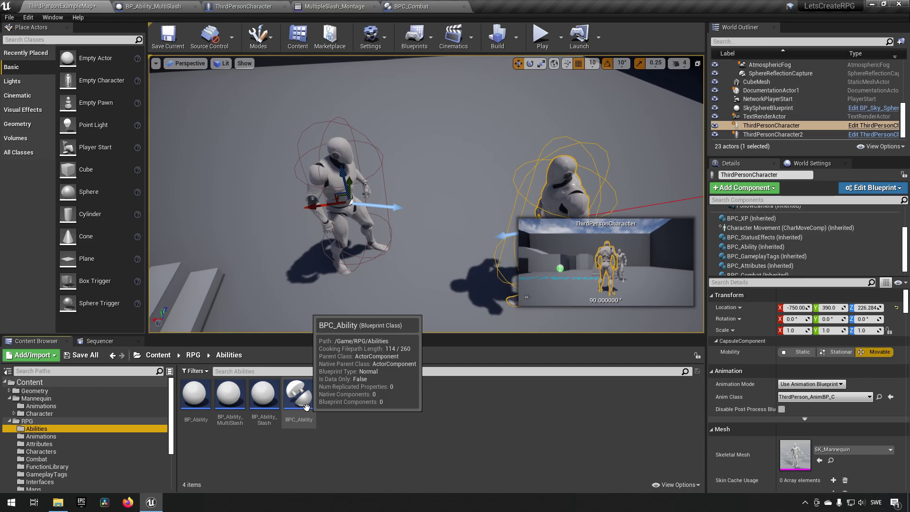
# Step: In ThirdPersonCharacter, check the Starting Abilities array and the R key Use Ability index 1 nodes
pyautogui.click(243, 6)
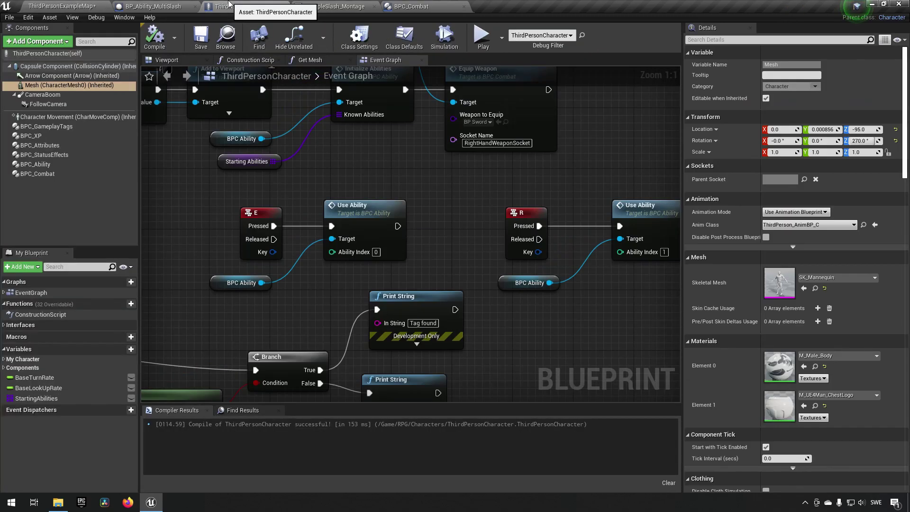
pyautogui.moveTo(360, 198); pyautogui.dragTo(427, 236, button='right')
pyautogui.click(313, 200)
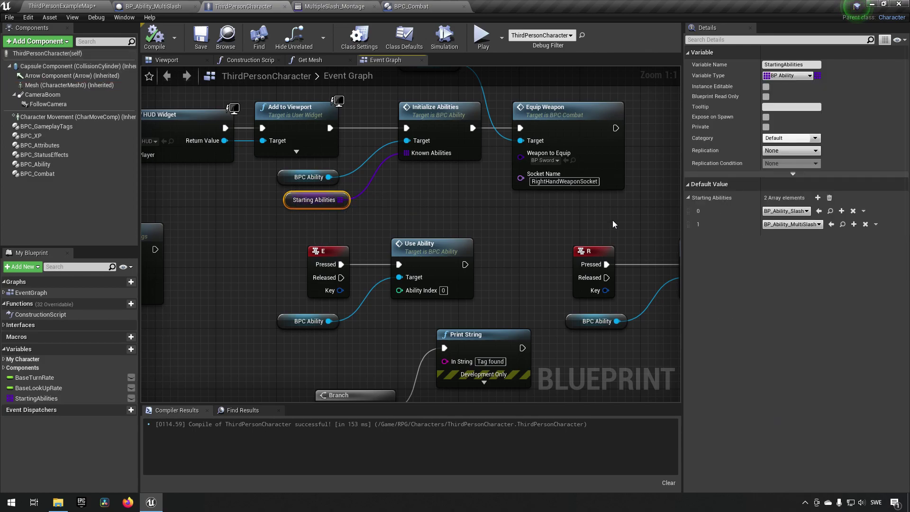
pyautogui.moveTo(613, 224); pyautogui.dragTo(356, 184, button='right')
pyautogui.moveTo(340, 177); pyautogui.dragTo(589, 311)
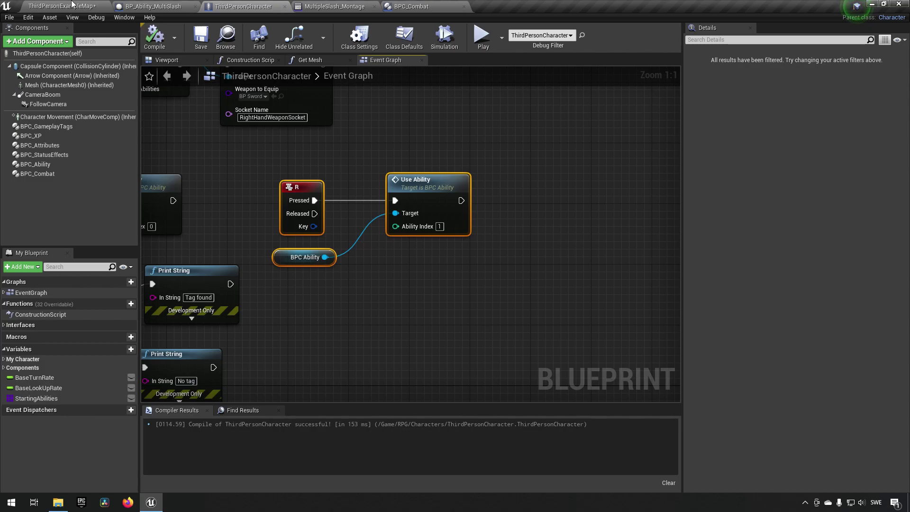
pyautogui.click(58, 6)
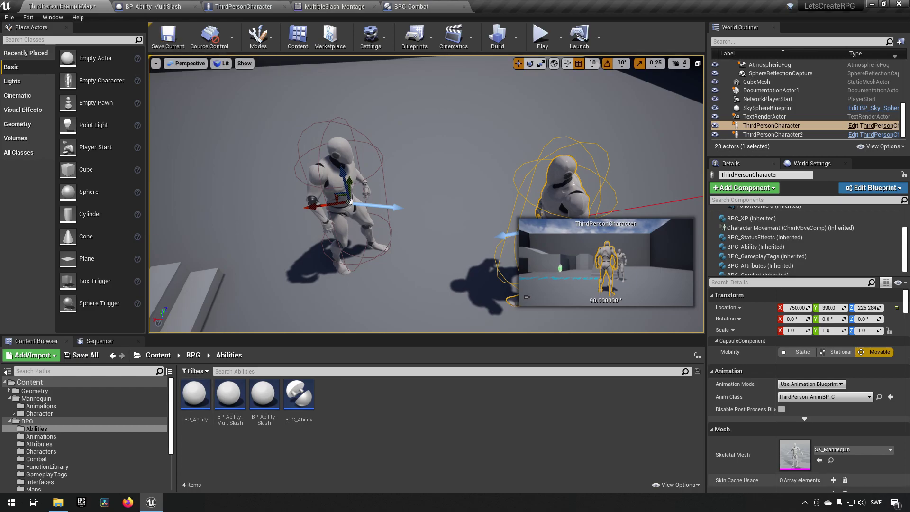